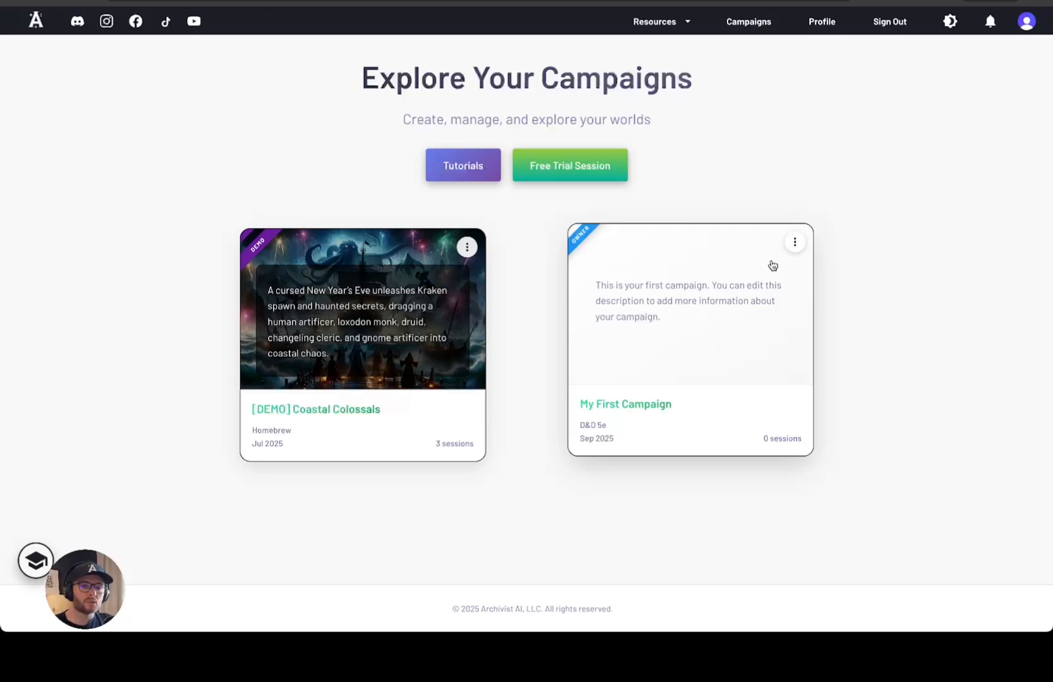
Delete My First Campaign from its three-dot menu and confirm the deletion
left_click(794, 243)
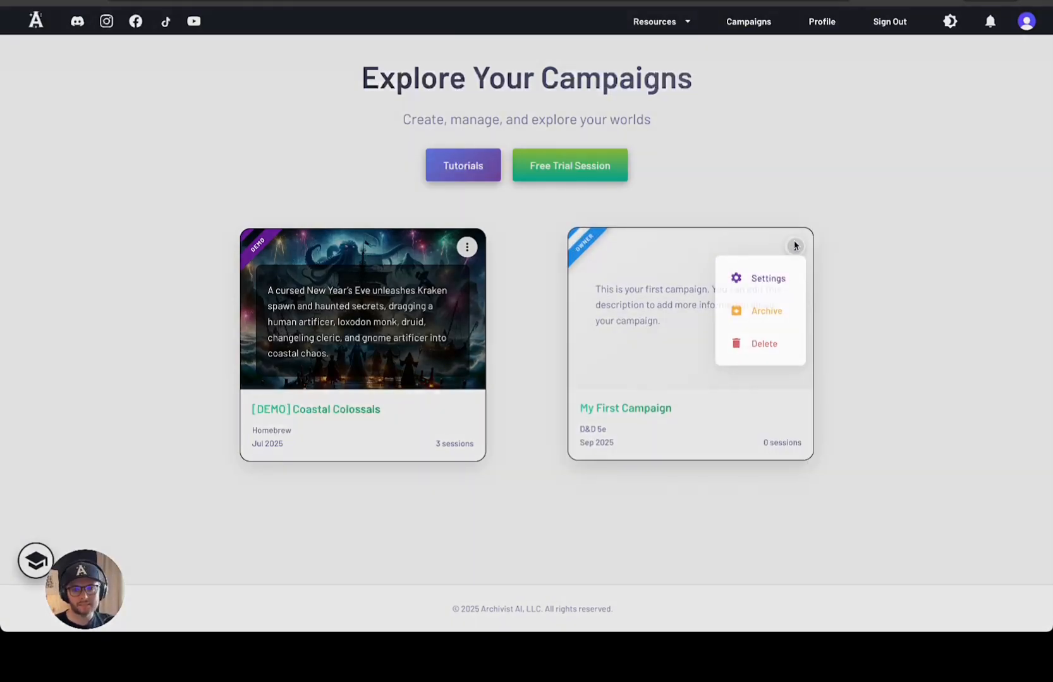
left_click(764, 344)
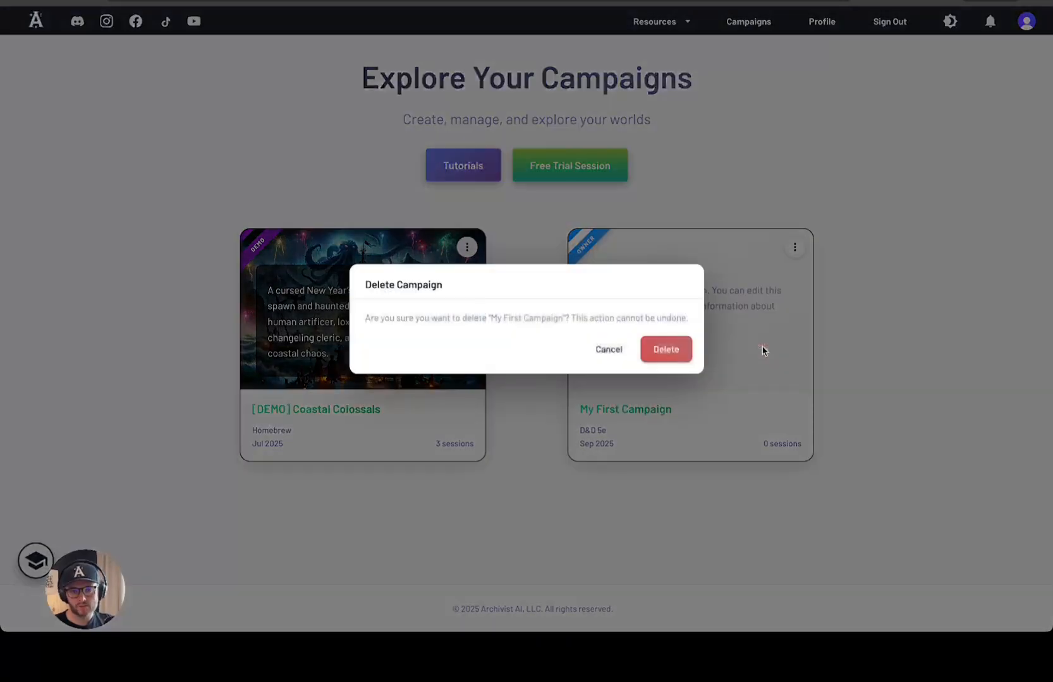
left_click(679, 355)
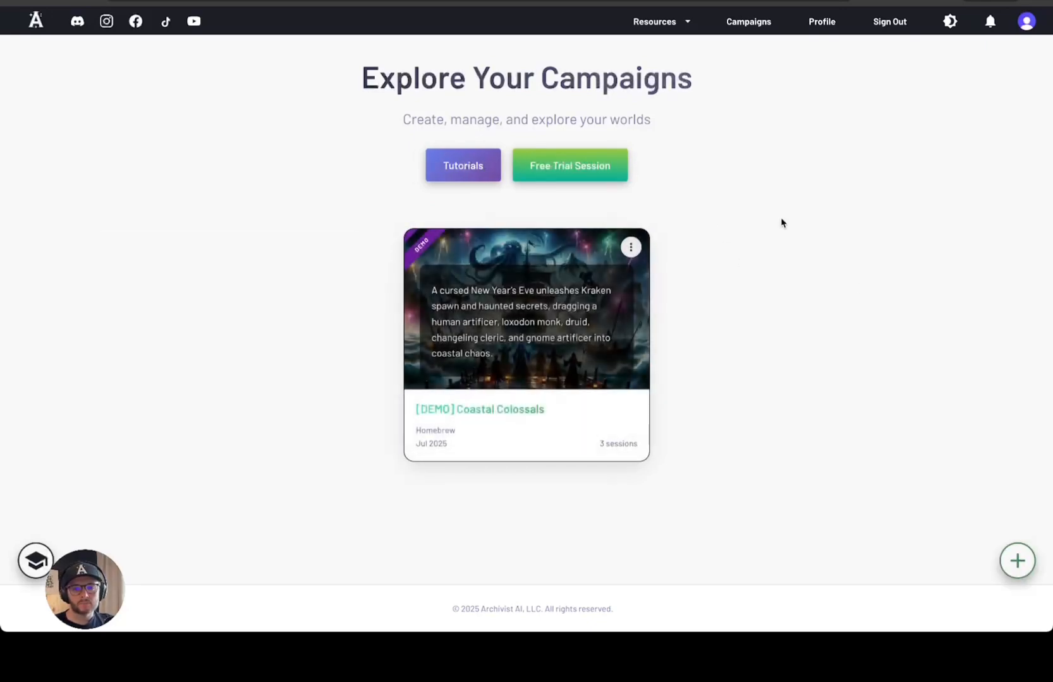
Start a new campaign and name it Placeholder
left_click(1017, 561)
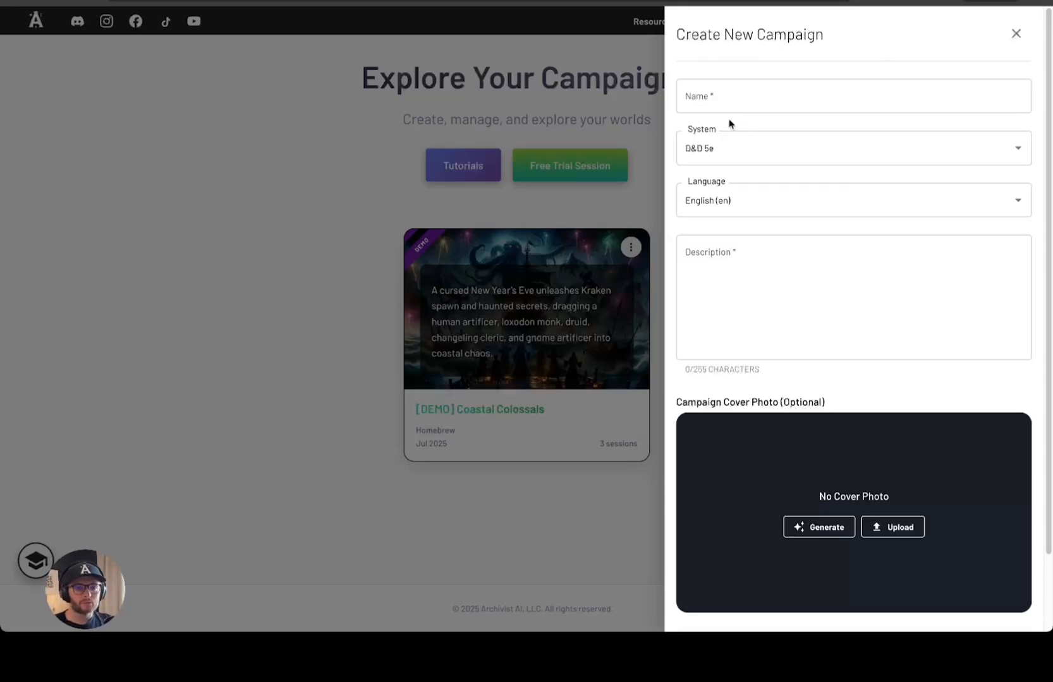
left_click(735, 95)
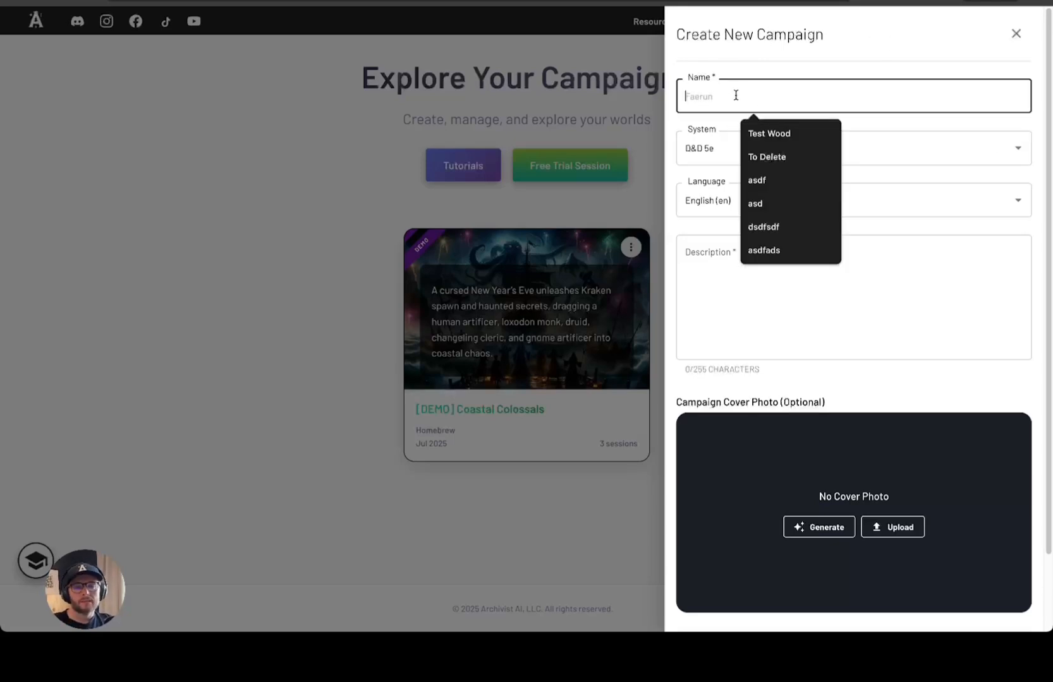
type("Placeholde")
key("ctrl+a")
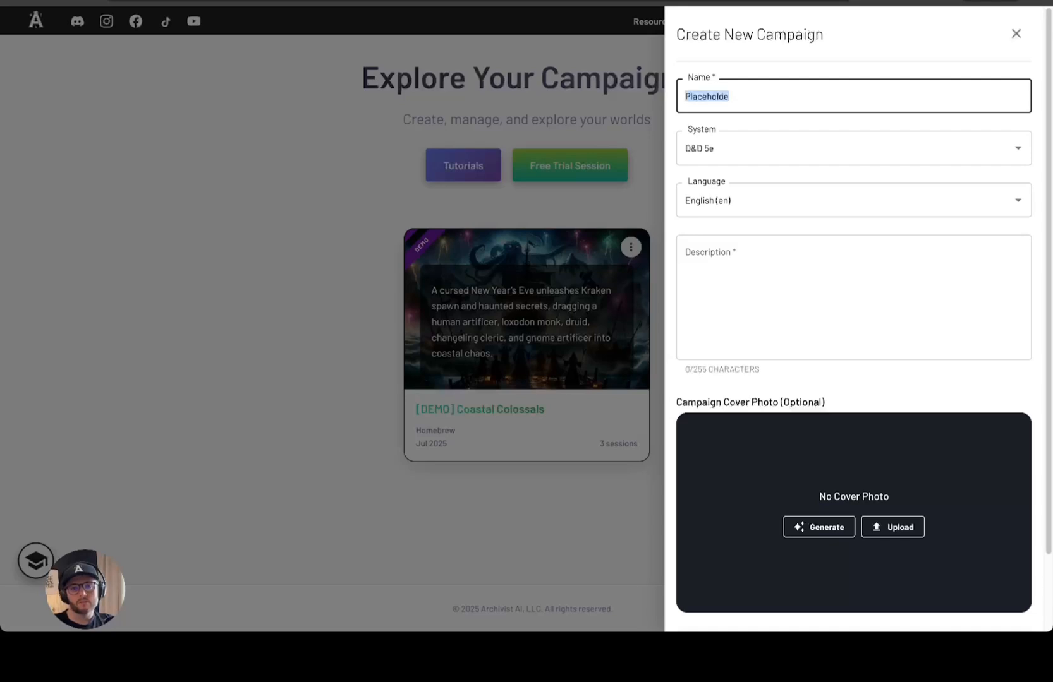
type("r")
key("ctrl+a")
key("ctrl+c")
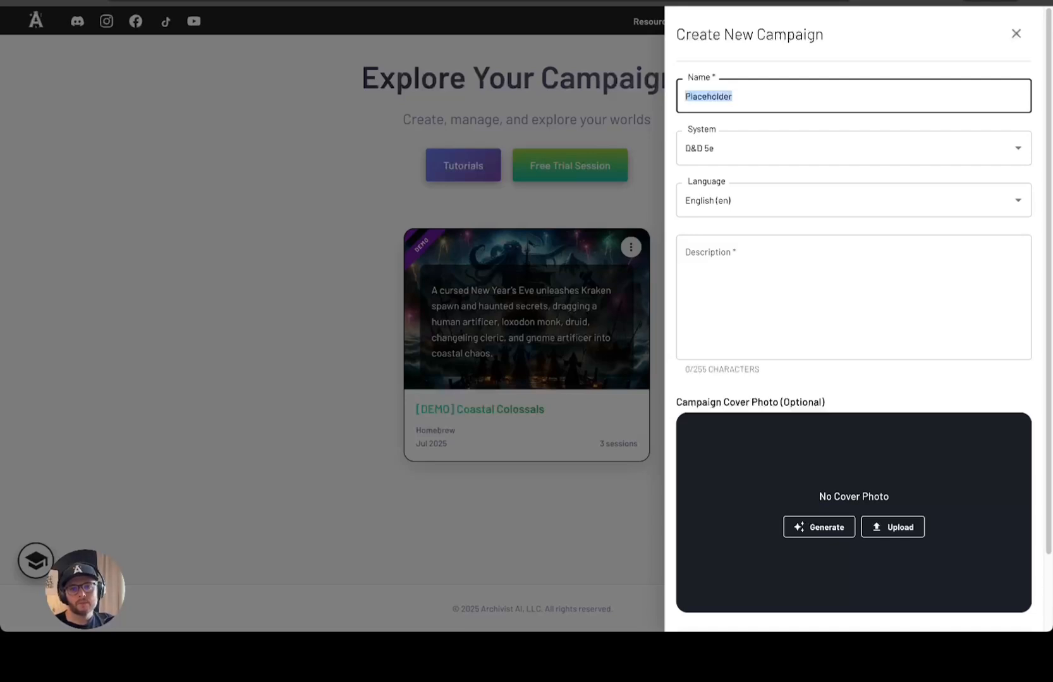
Set the game system to Homebrew and keep English (en) as the language
left_click(765, 148)
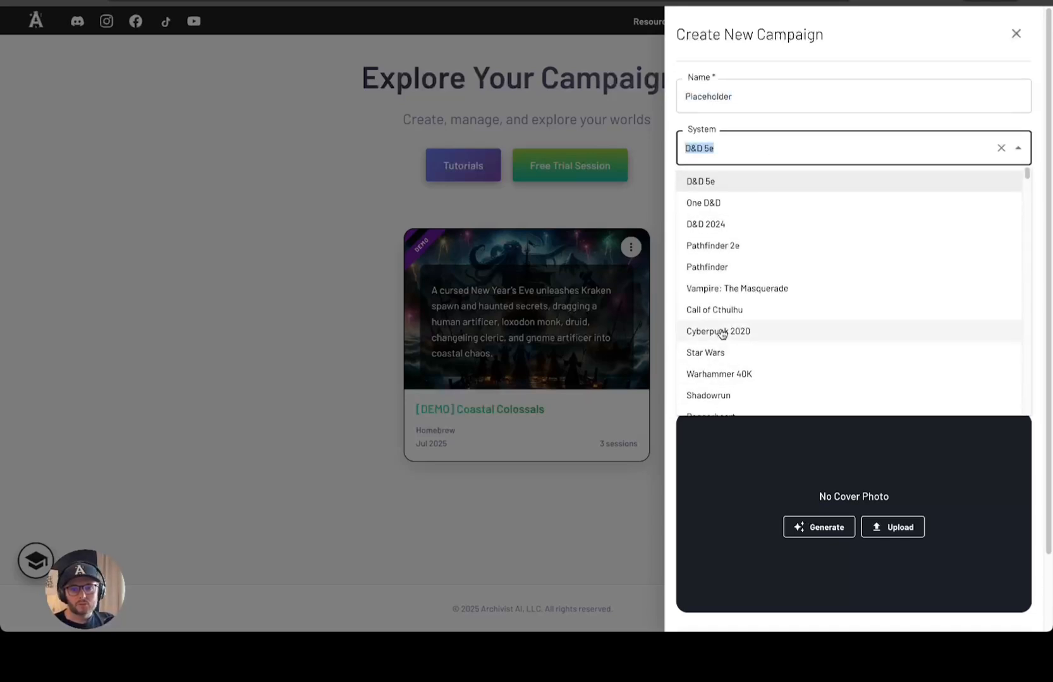
scroll(749, 354, "down", 1)
scroll(748, 355, "down", 1)
left_click(736, 377)
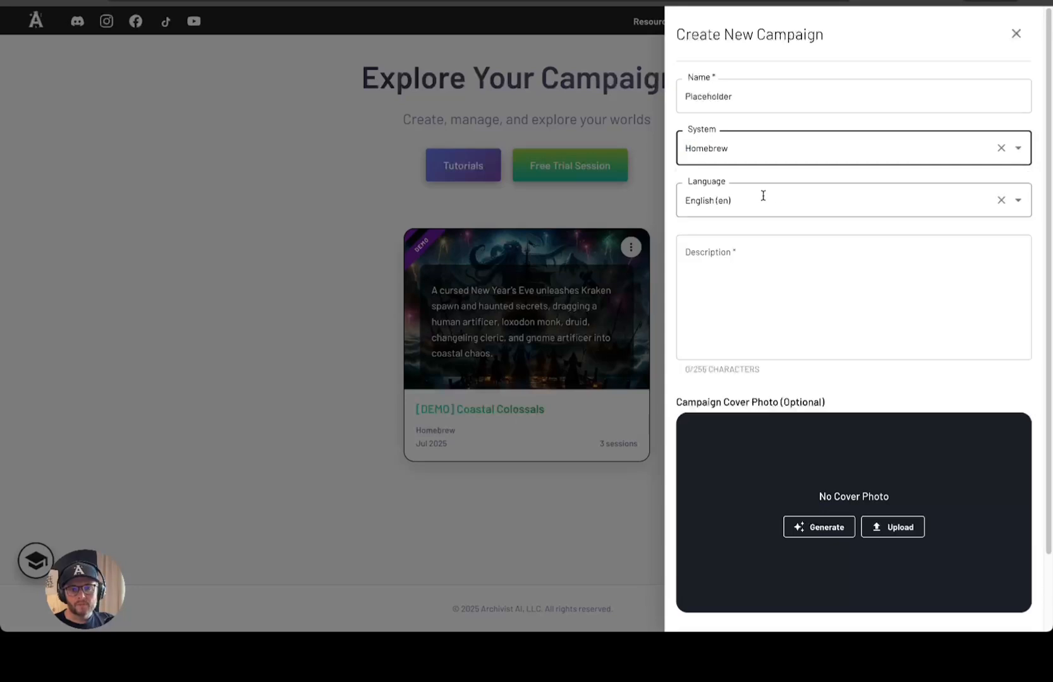
left_click(813, 200)
scroll(802, 316, "down", 10)
scroll(799, 359, "up", 12)
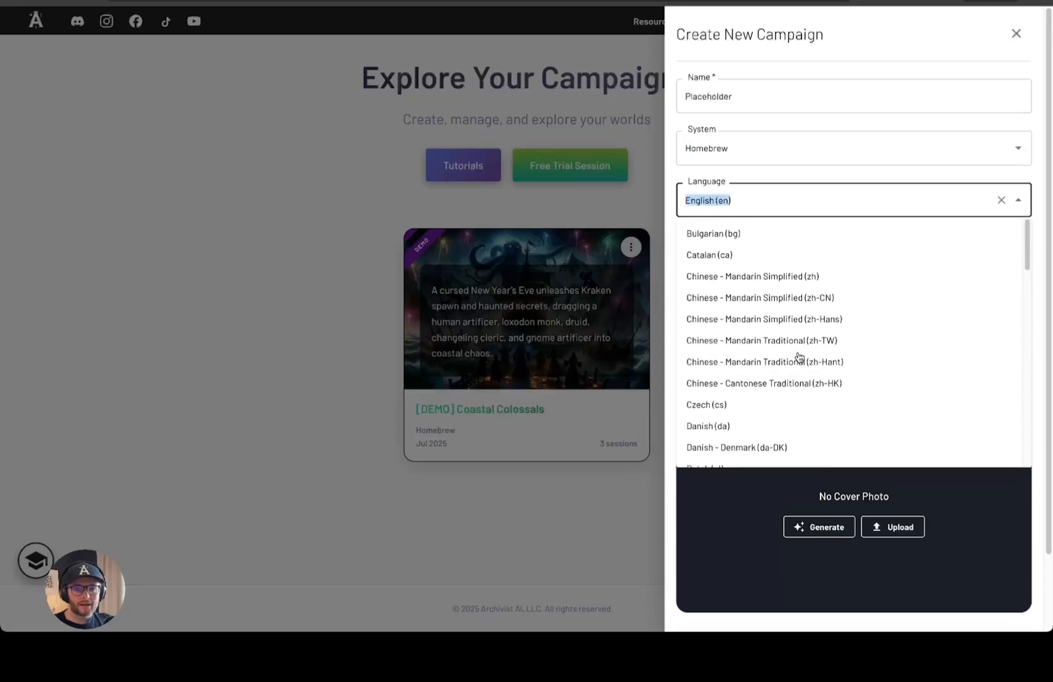
left_click(748, 200)
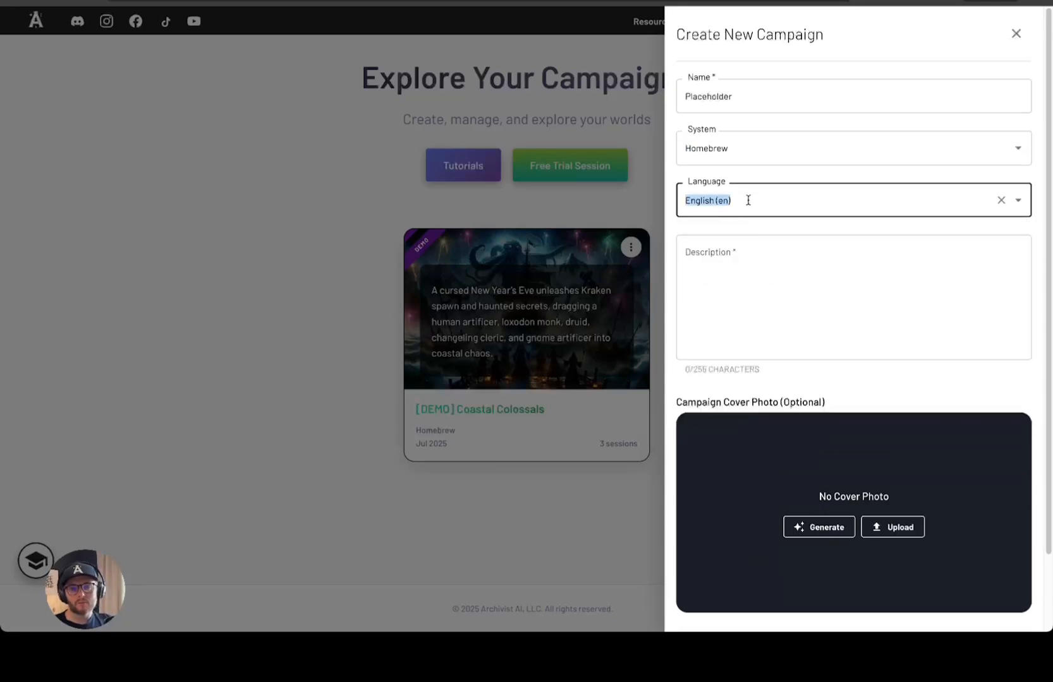
left_click(748, 179)
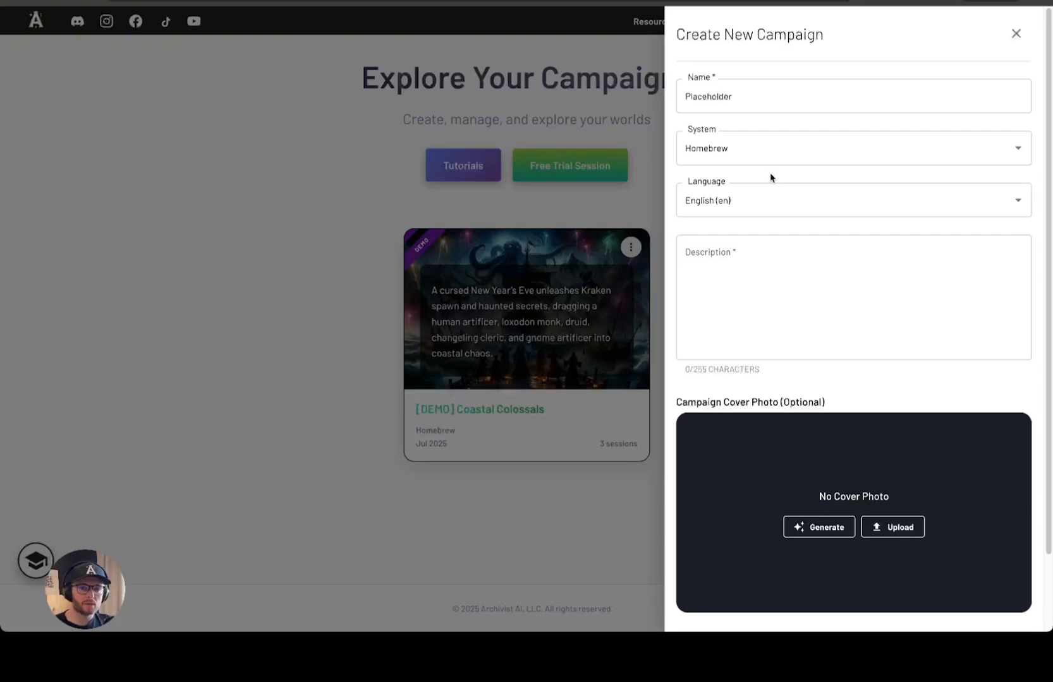
Paste placeholder text into the campaign description
left_click(750, 288)
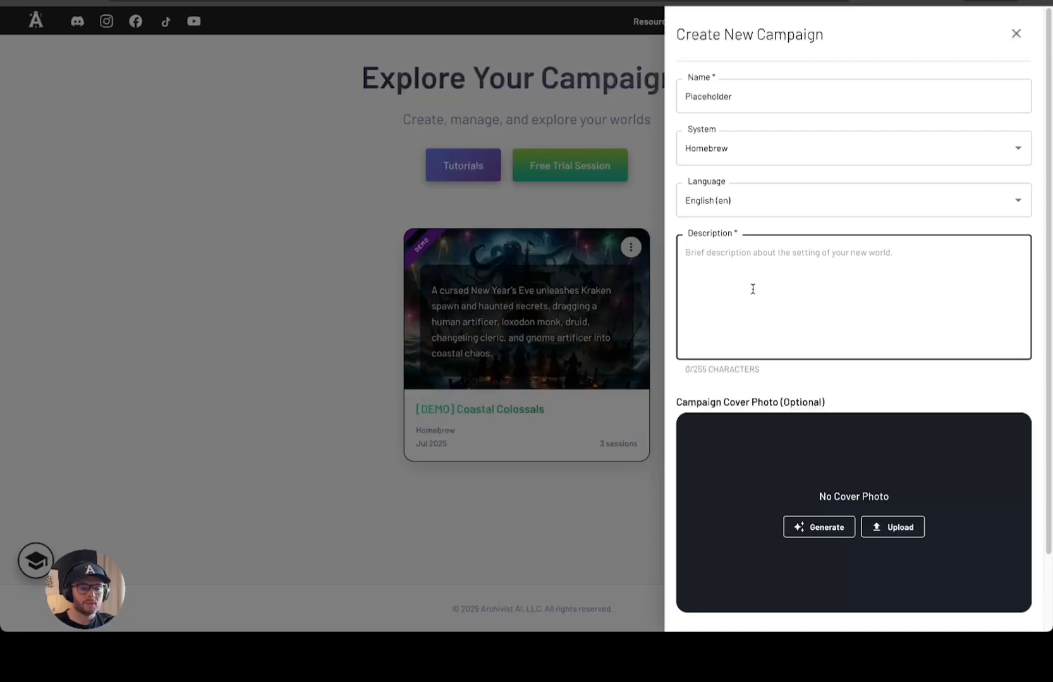
key("ctrl+v")
key("ctrl+v")
key("ctrl+v")
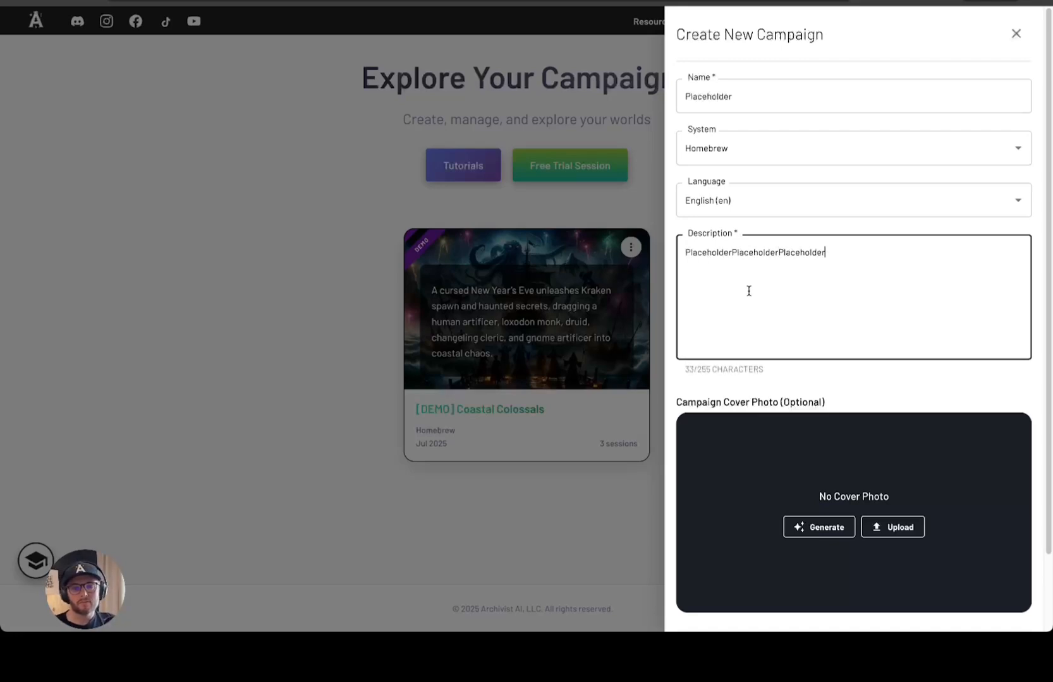
scroll(749, 292, "down", 3)
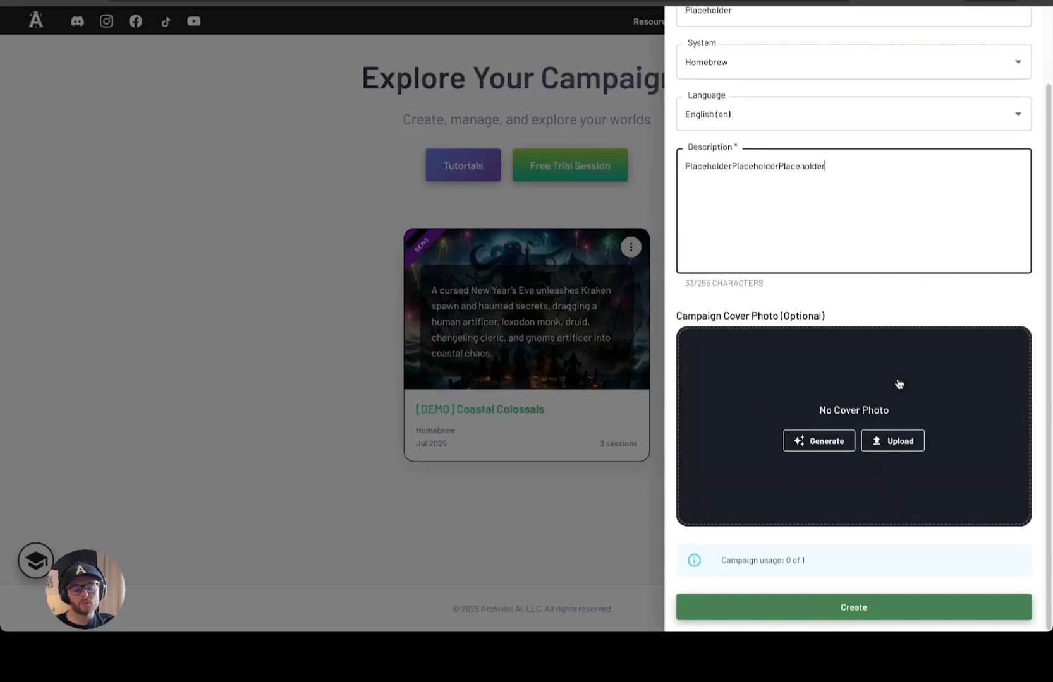
Skip the AI cover photo generator and create the Placeholder campaign
left_click(808, 444)
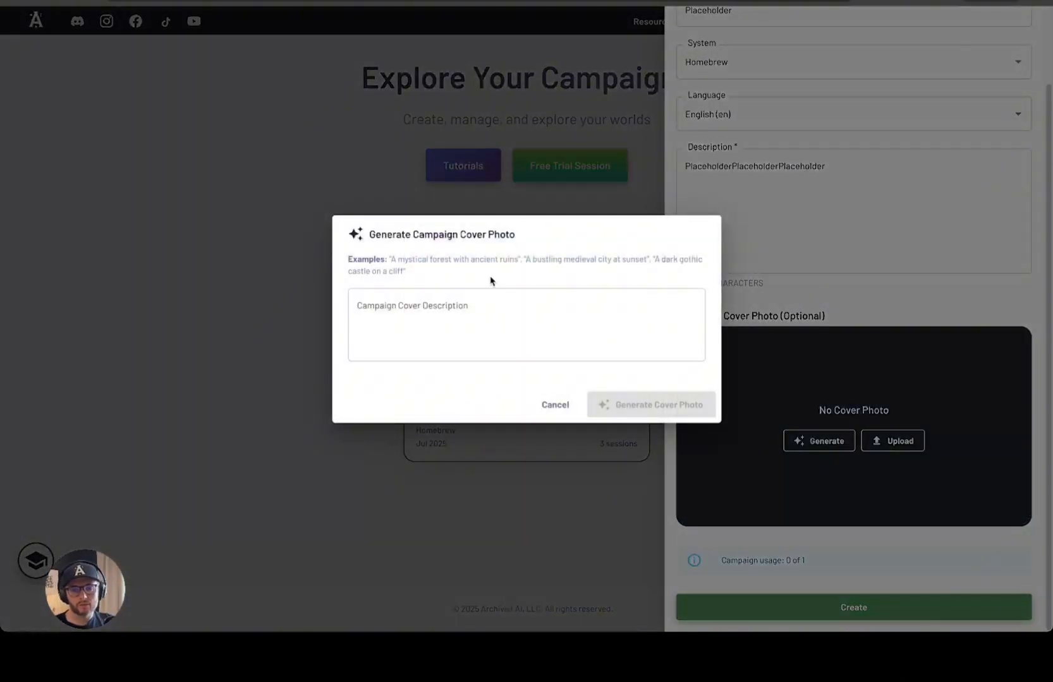
left_click(485, 304)
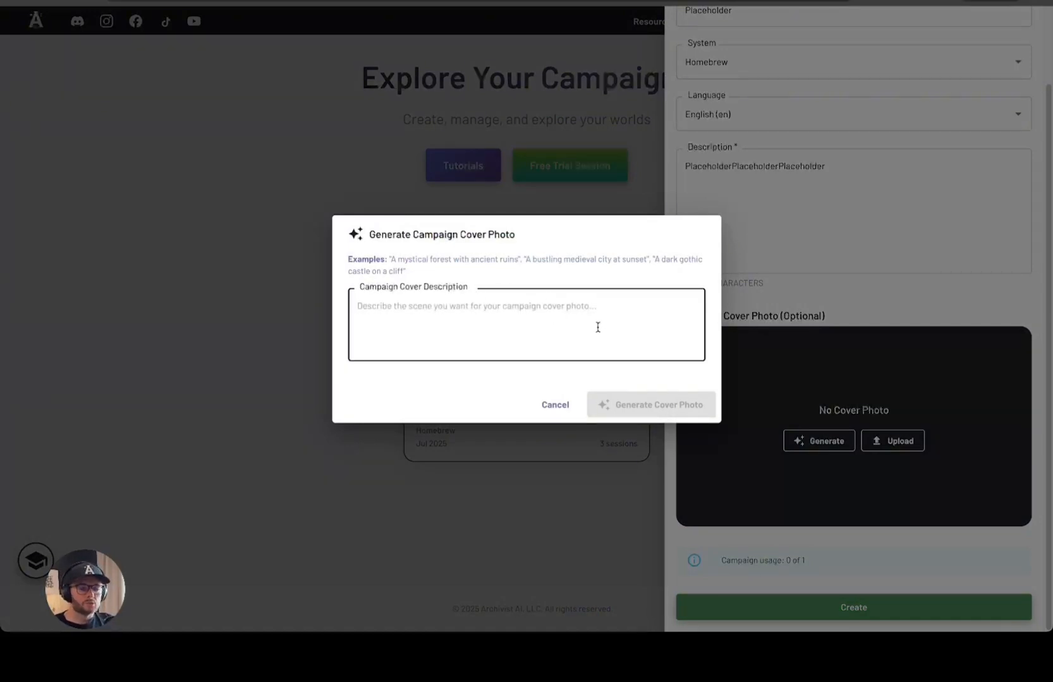
left_click(555, 405)
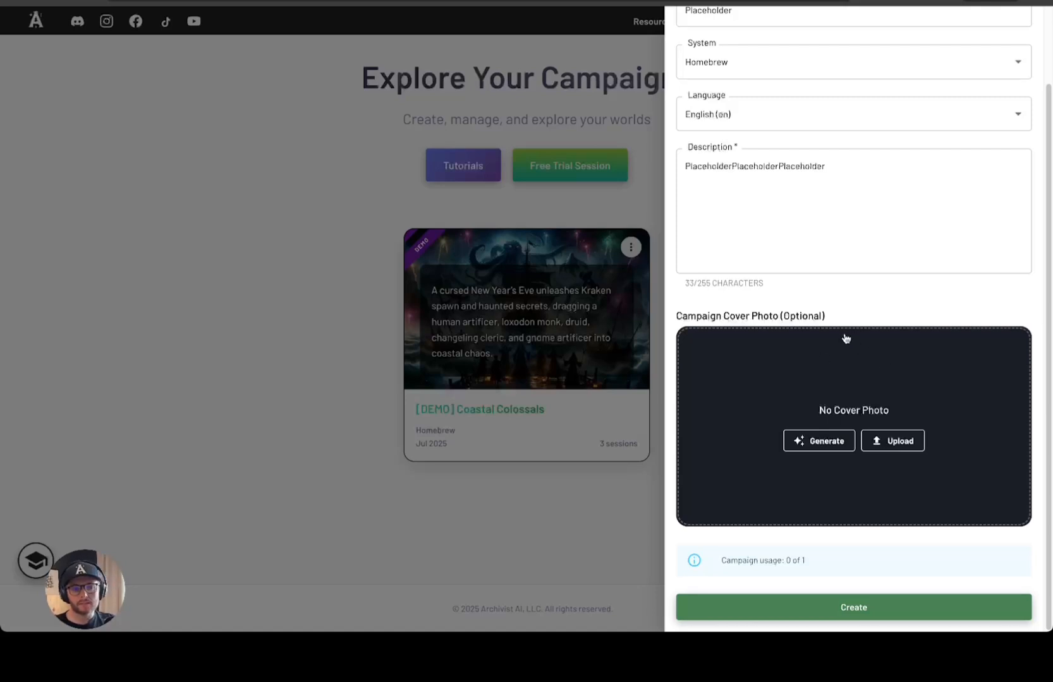
left_click(824, 622)
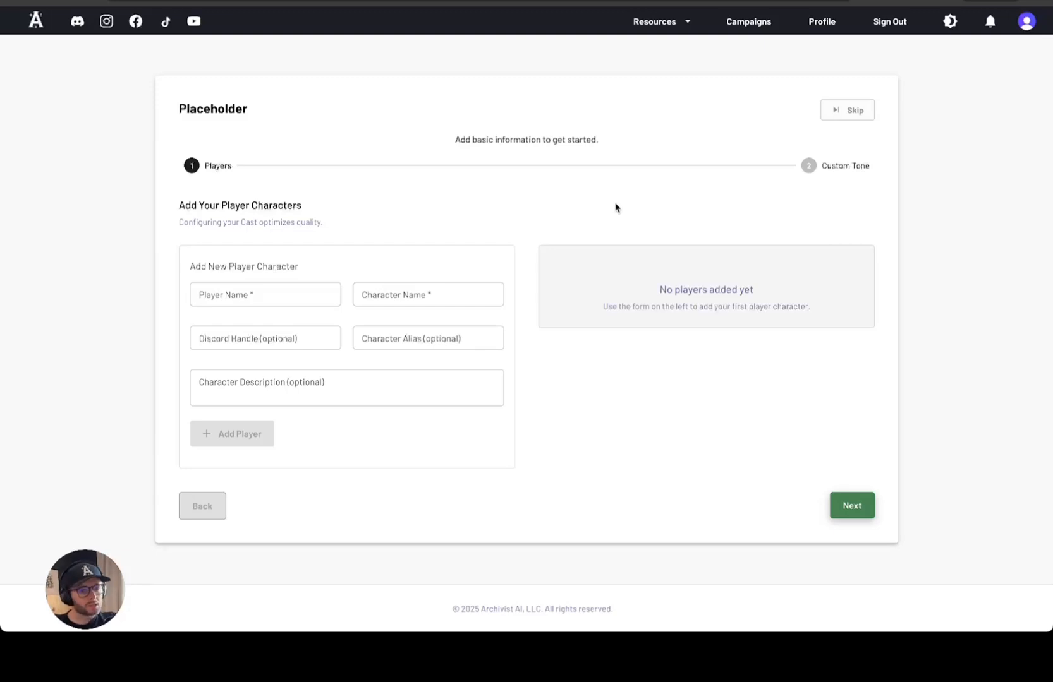
Add the player's character Gundren, a Dwarf Barbarian with alias Gunny
left_click(258, 285)
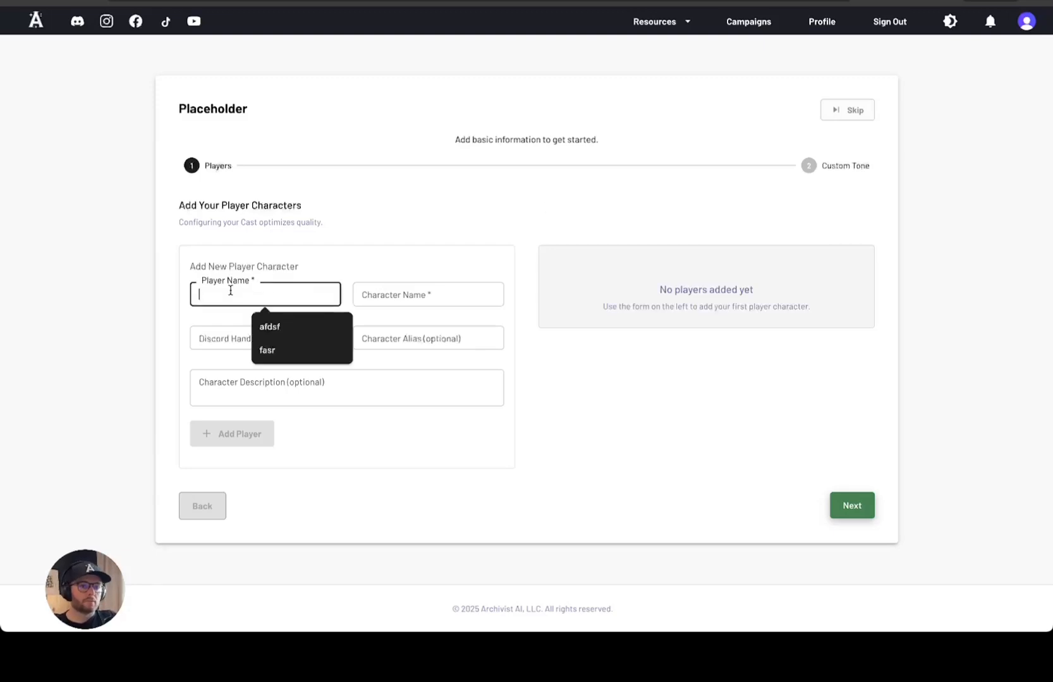
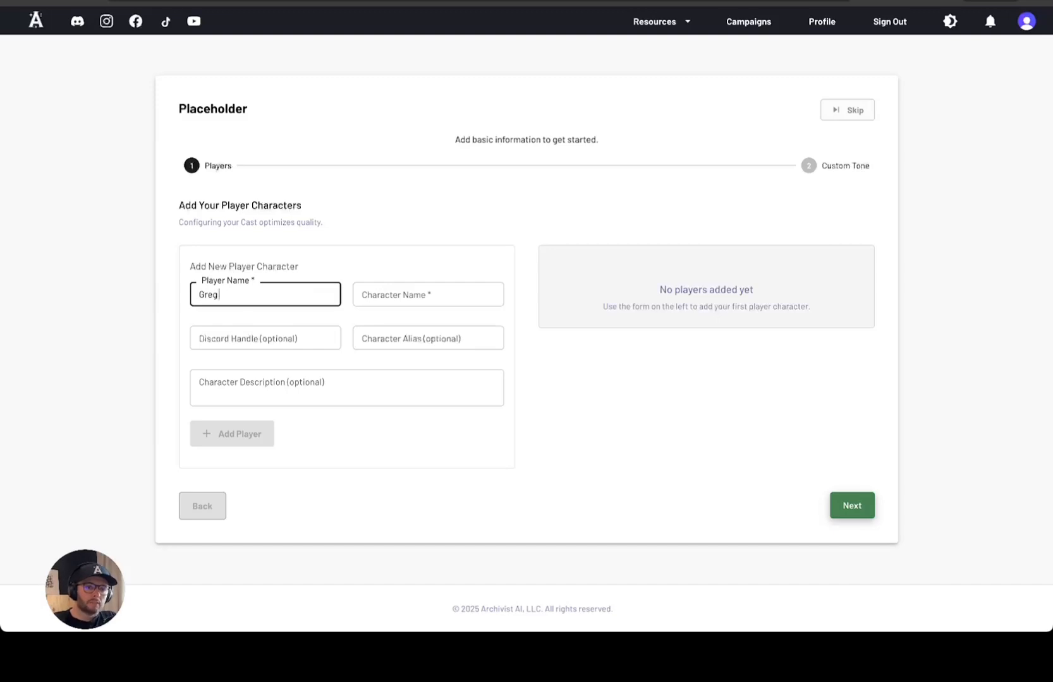
key("Tab")
type("Gundren")
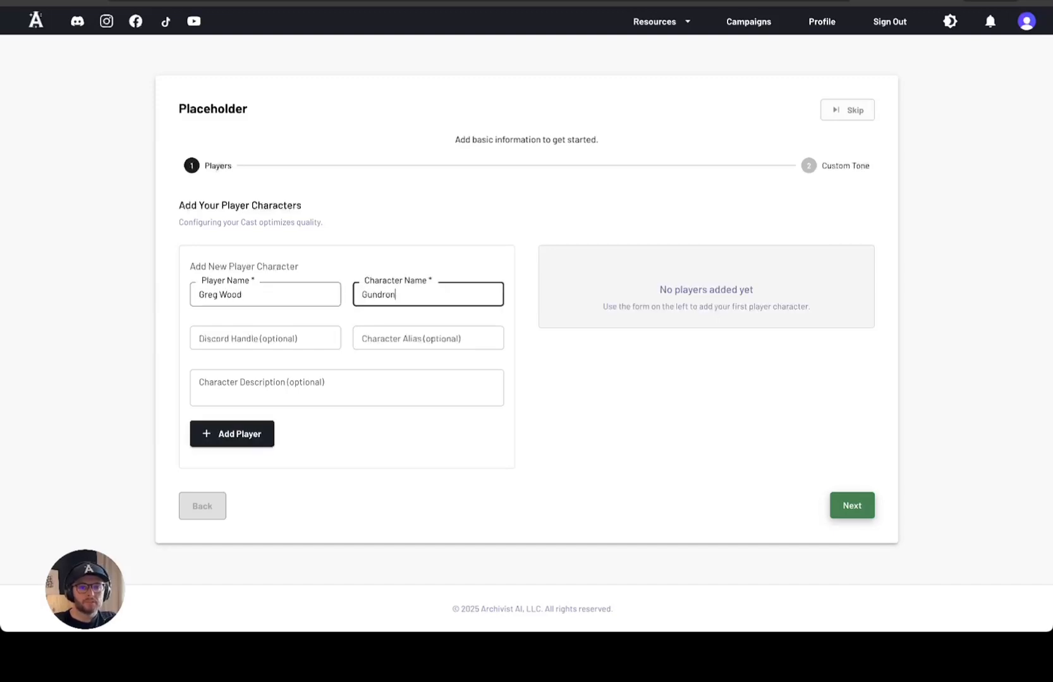
key("Tab")
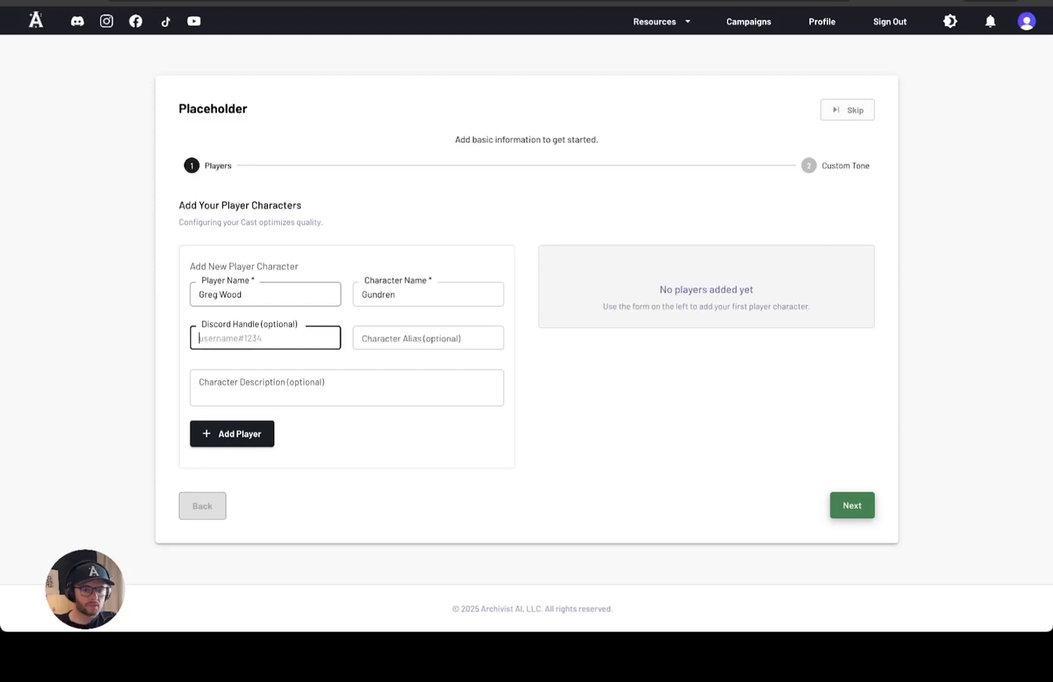
left_click(442, 338)
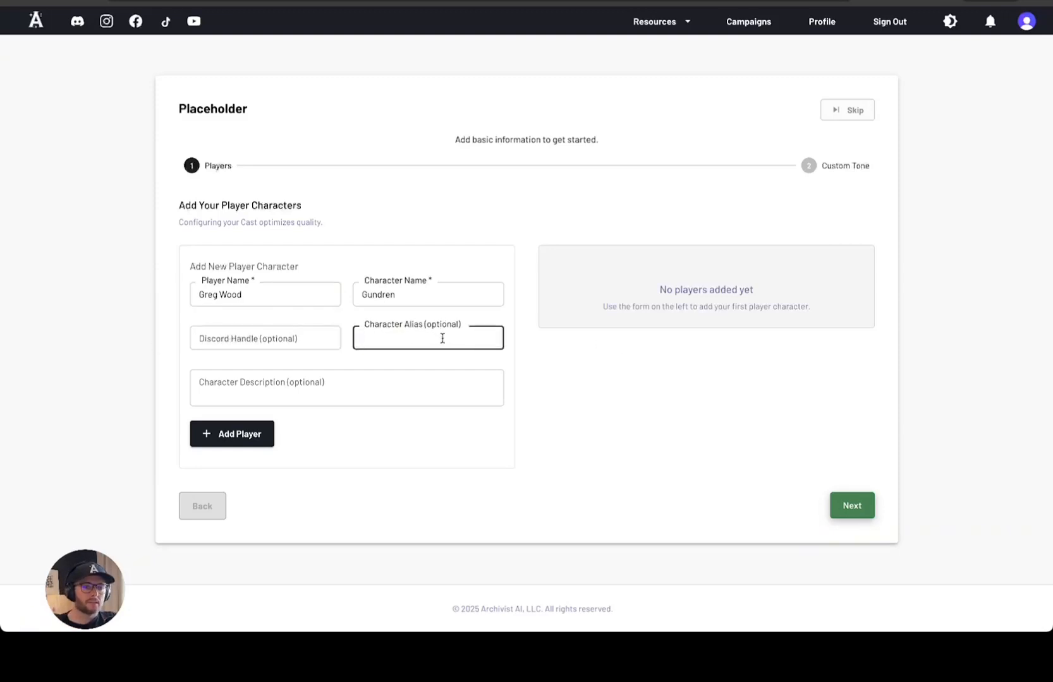
type("Gunny")
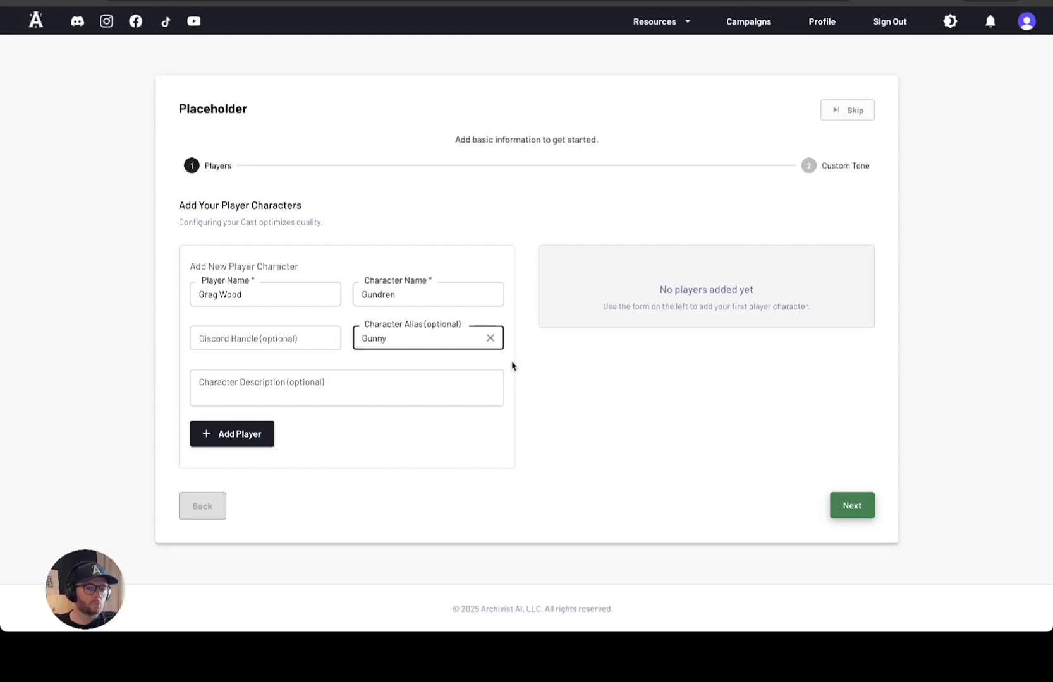
left_click(423, 389)
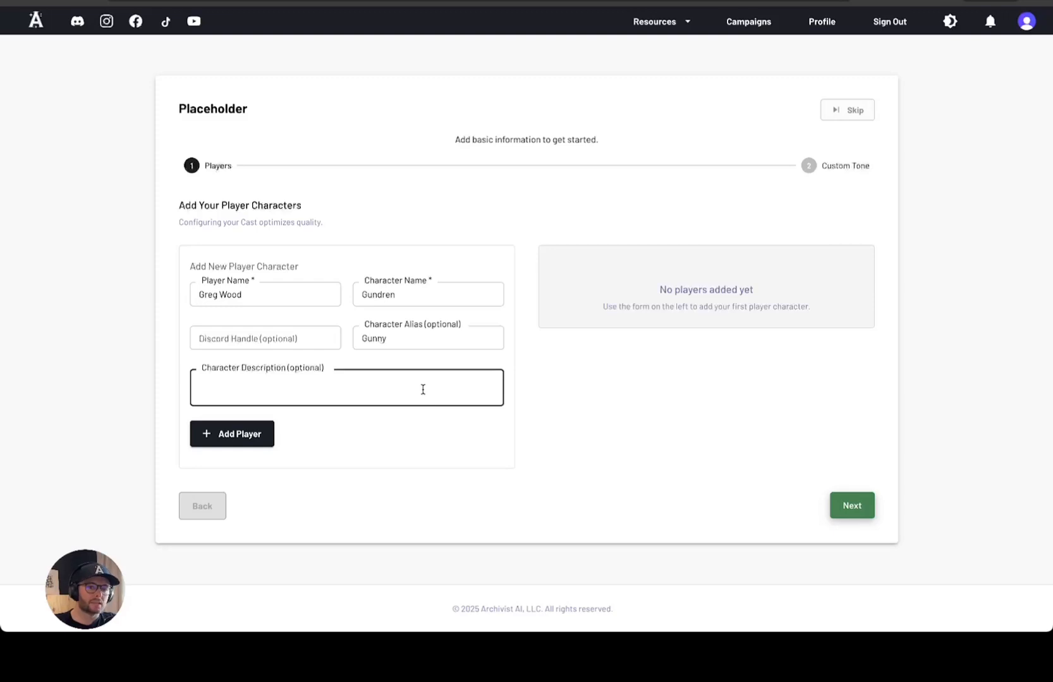
type("Dwarf")
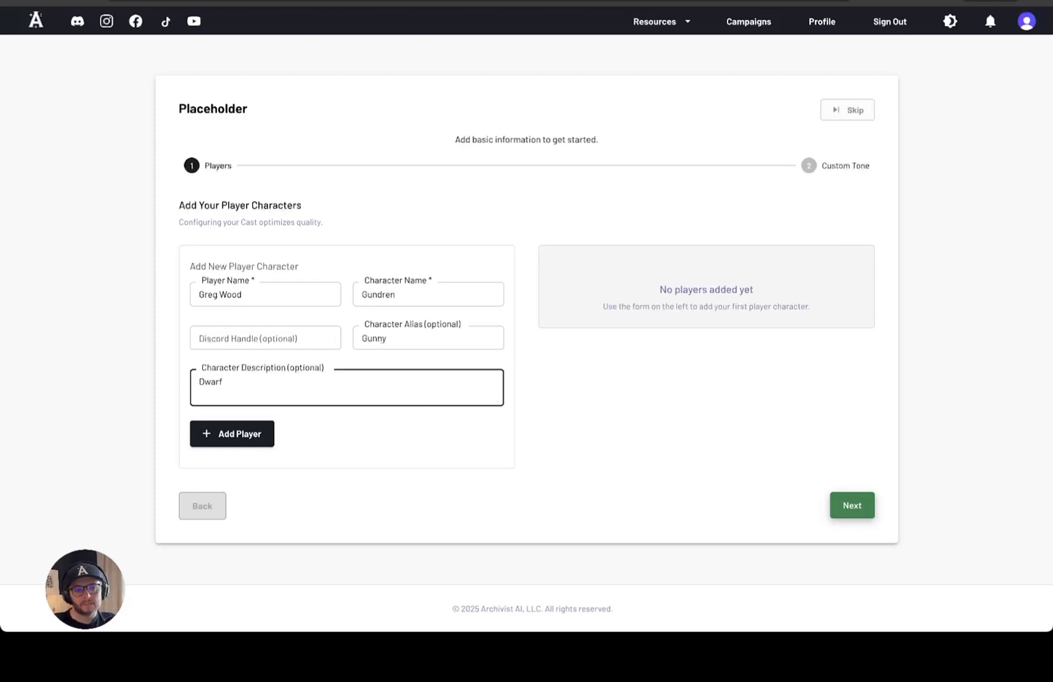
type(" Barb")
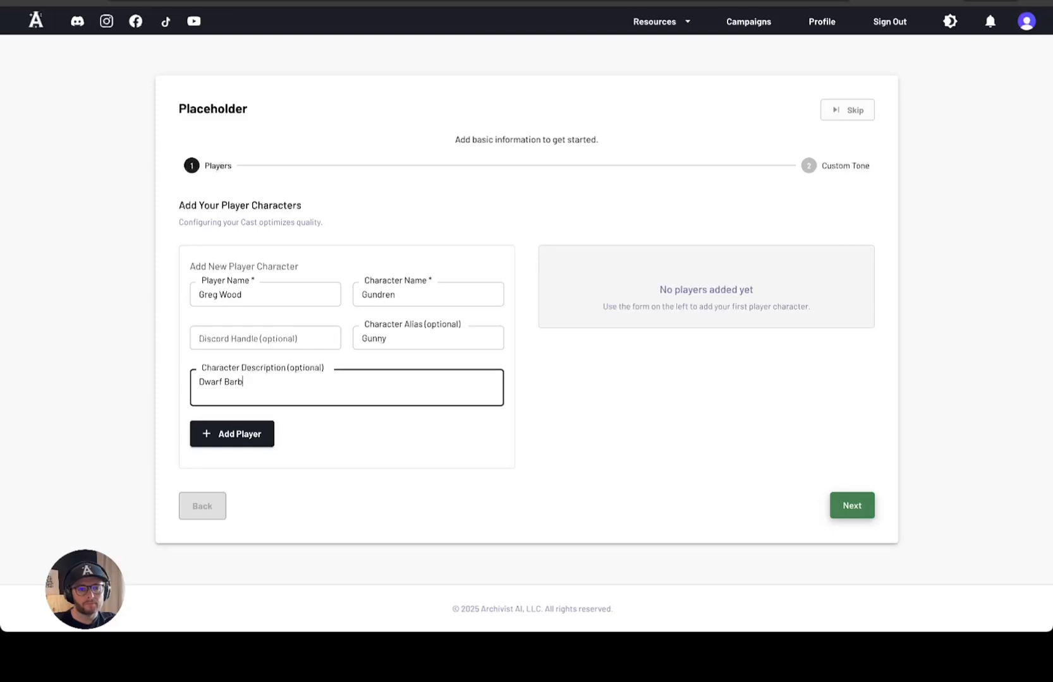
type("arian")
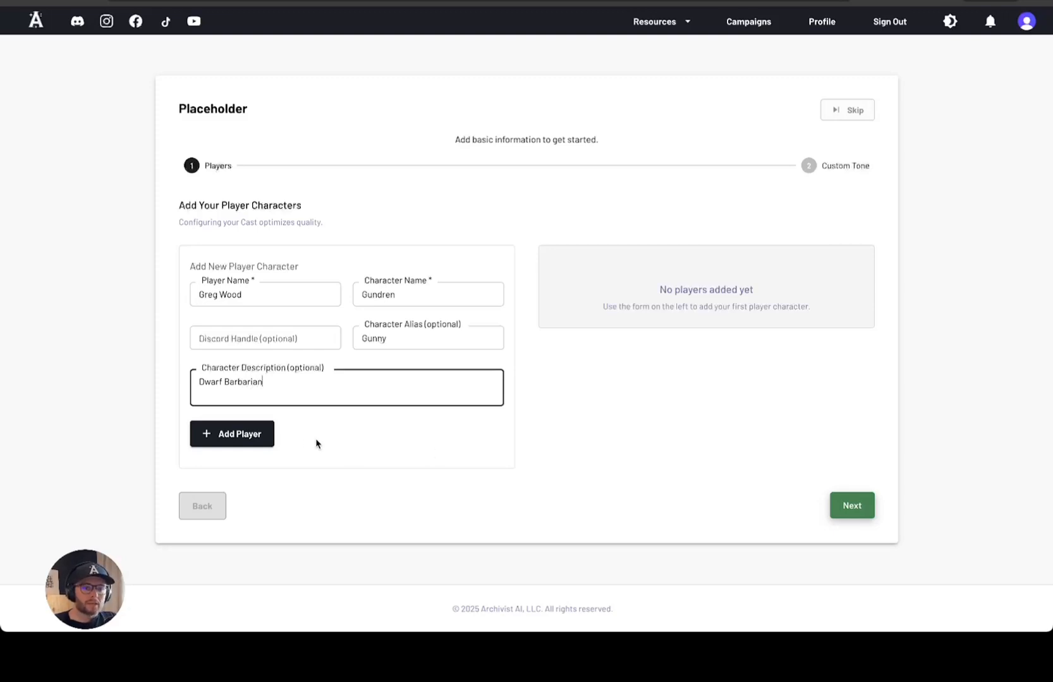
left_click(246, 434)
Begin a second player entry, review Gundren's entry unchanged, and advance to Custom Tone
left_click(233, 292)
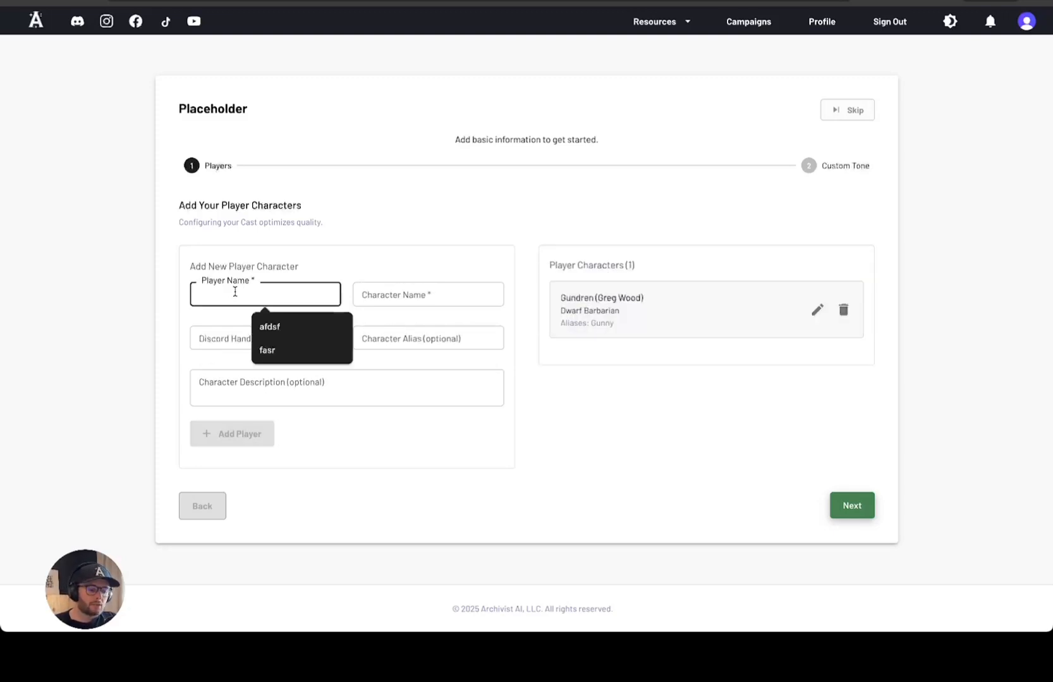
type("Joe Schmoe")
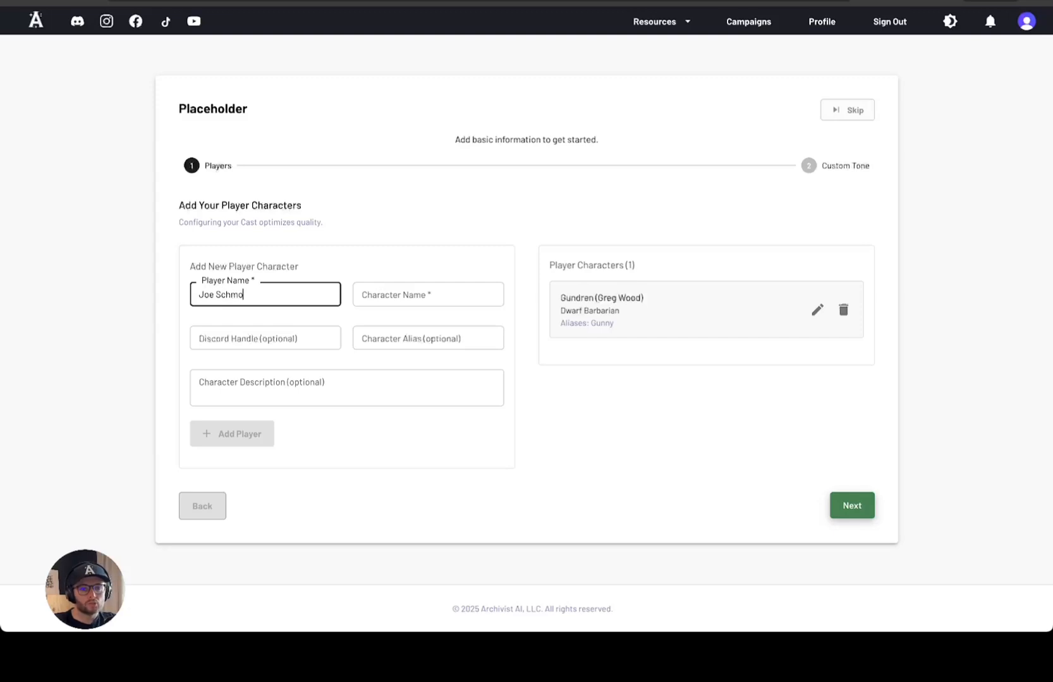
key("Tab")
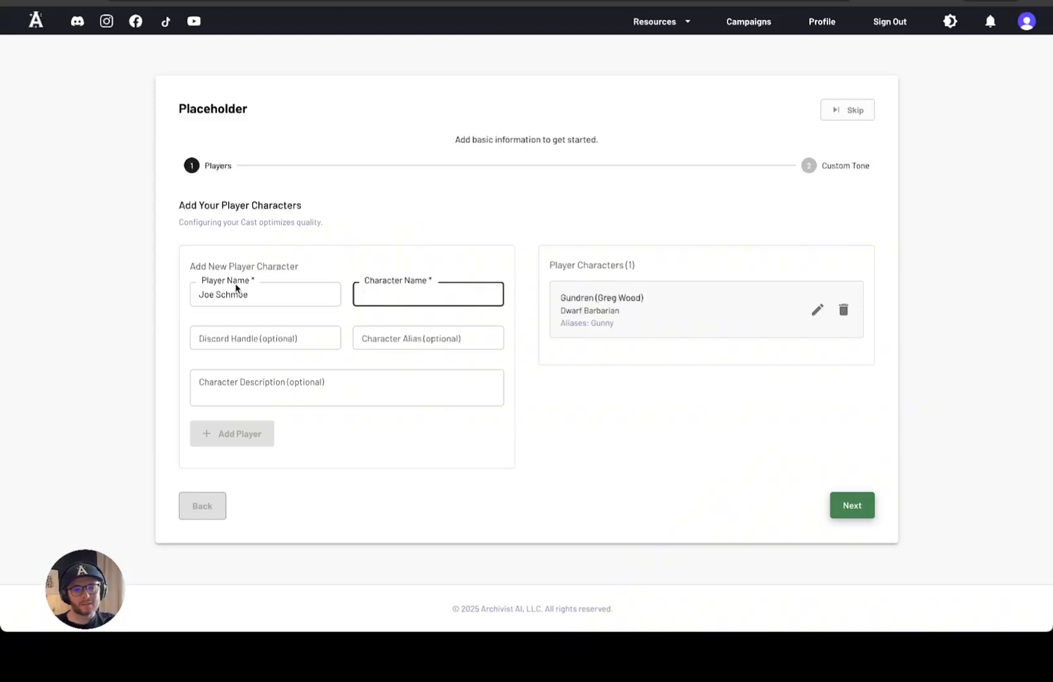
left_click(816, 311)
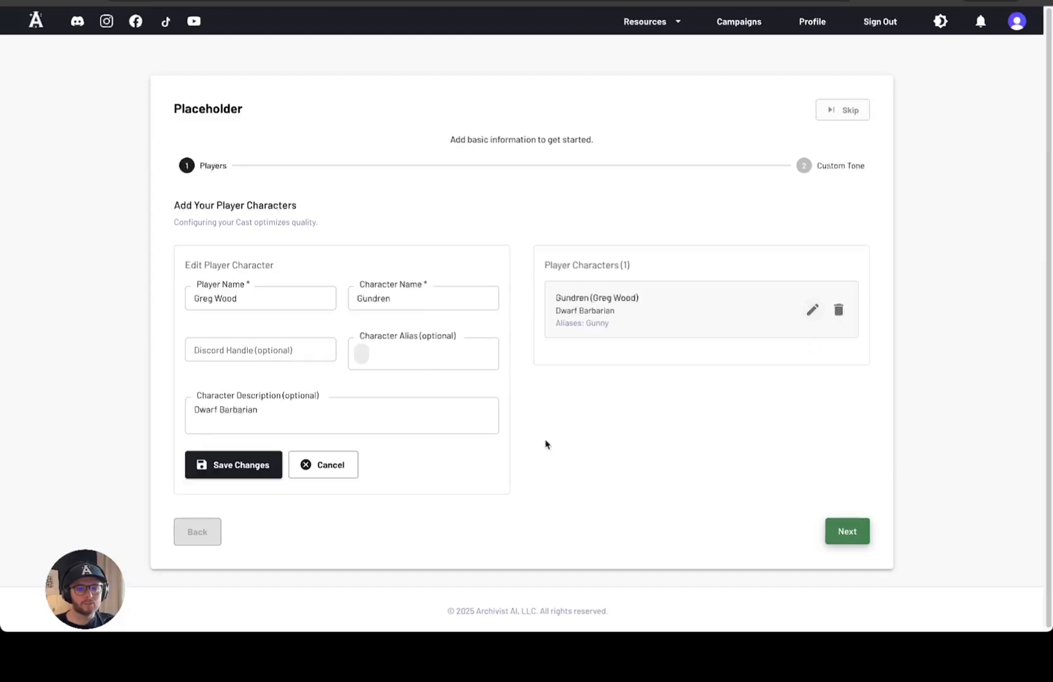
left_click(417, 352)
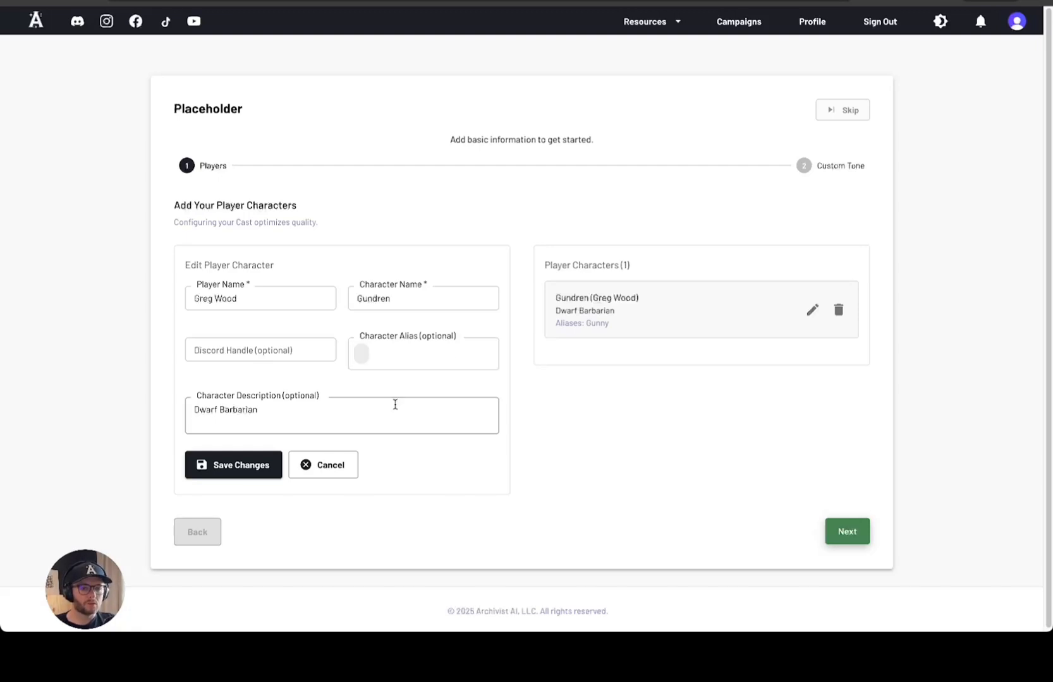
left_click(328, 466)
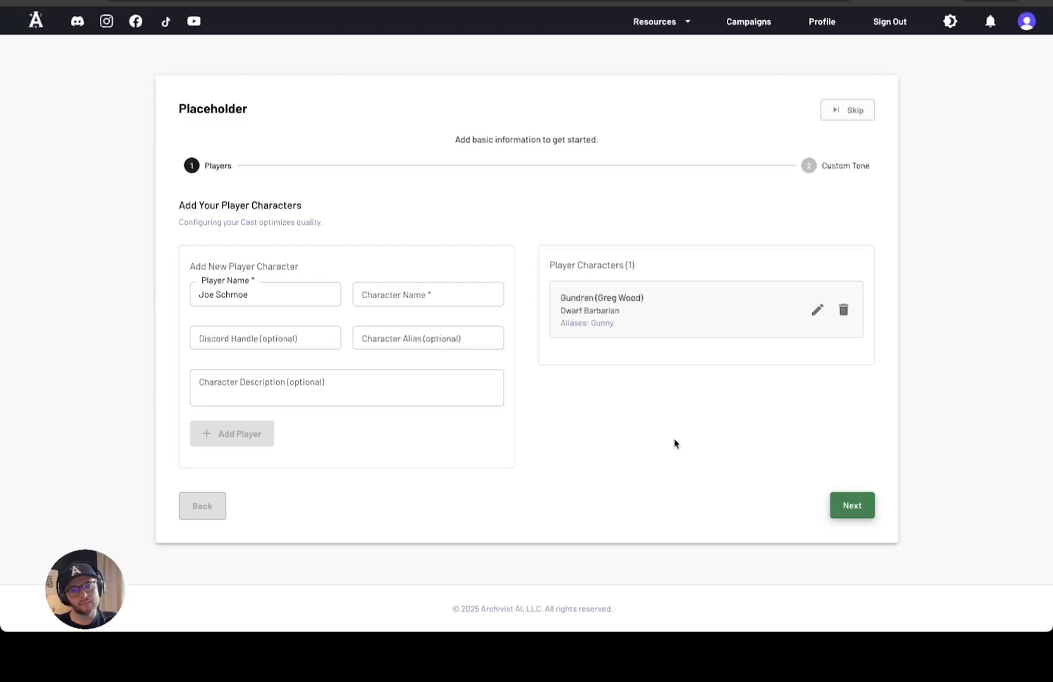
left_click(850, 506)
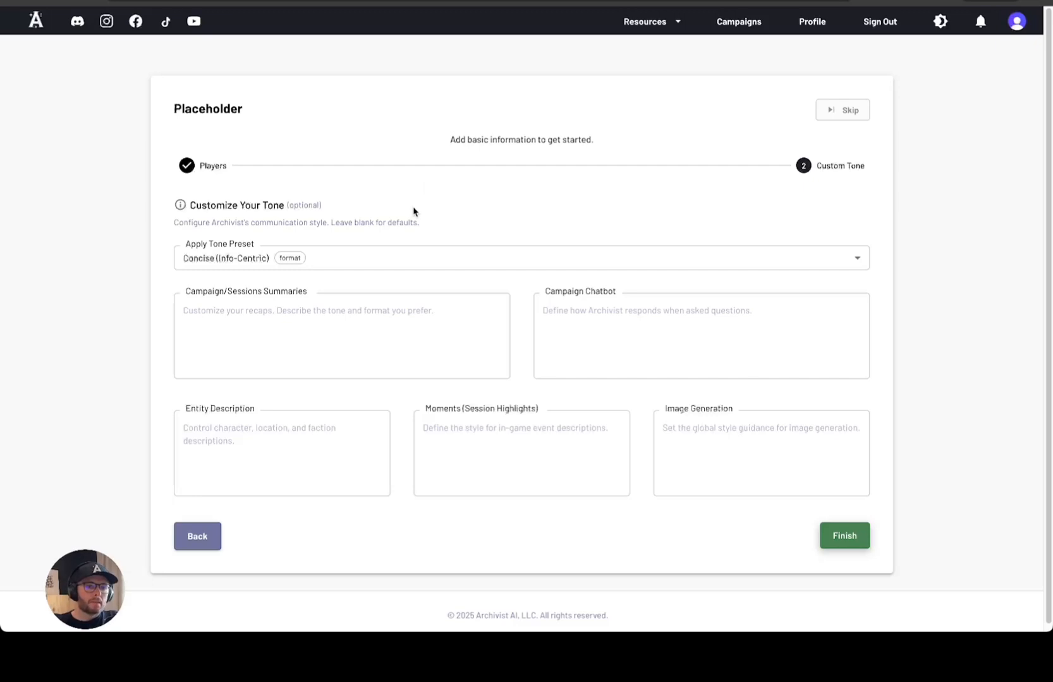
Try the None - Use Custom preset, review the tone fields, then apply Lush (Cinematic)
left_click(389, 264)
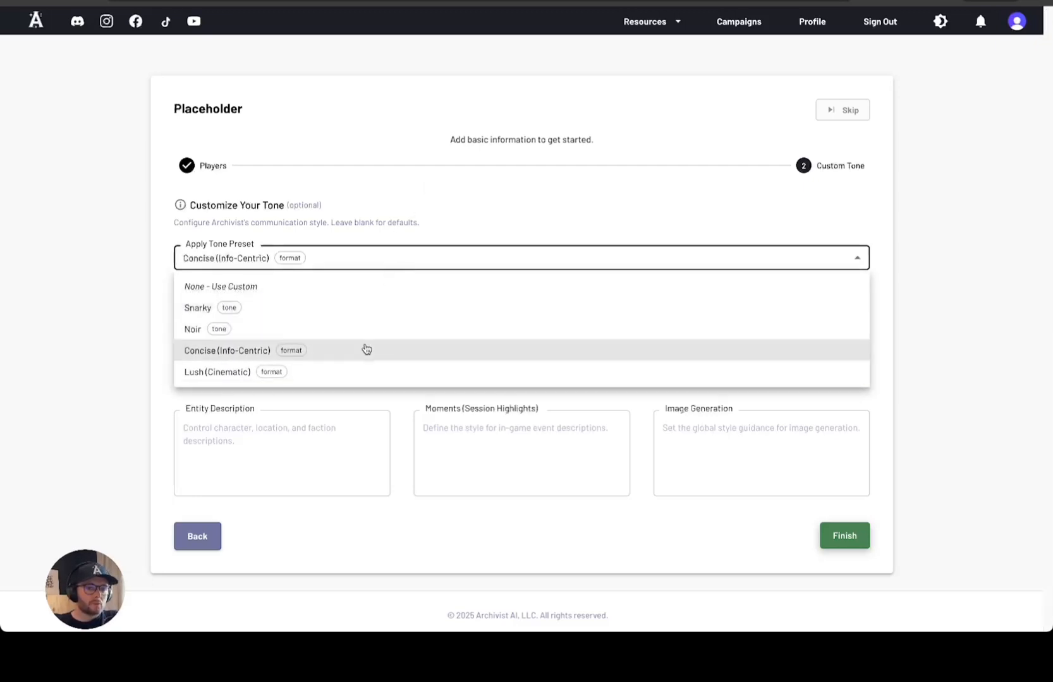
left_click(289, 283)
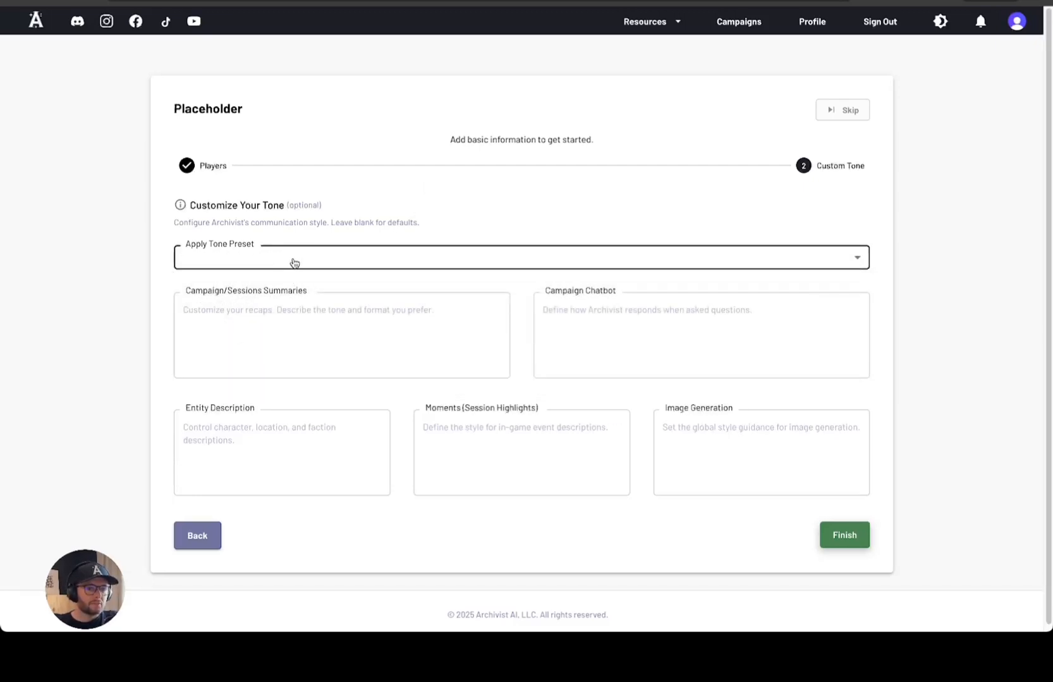
left_click(365, 265)
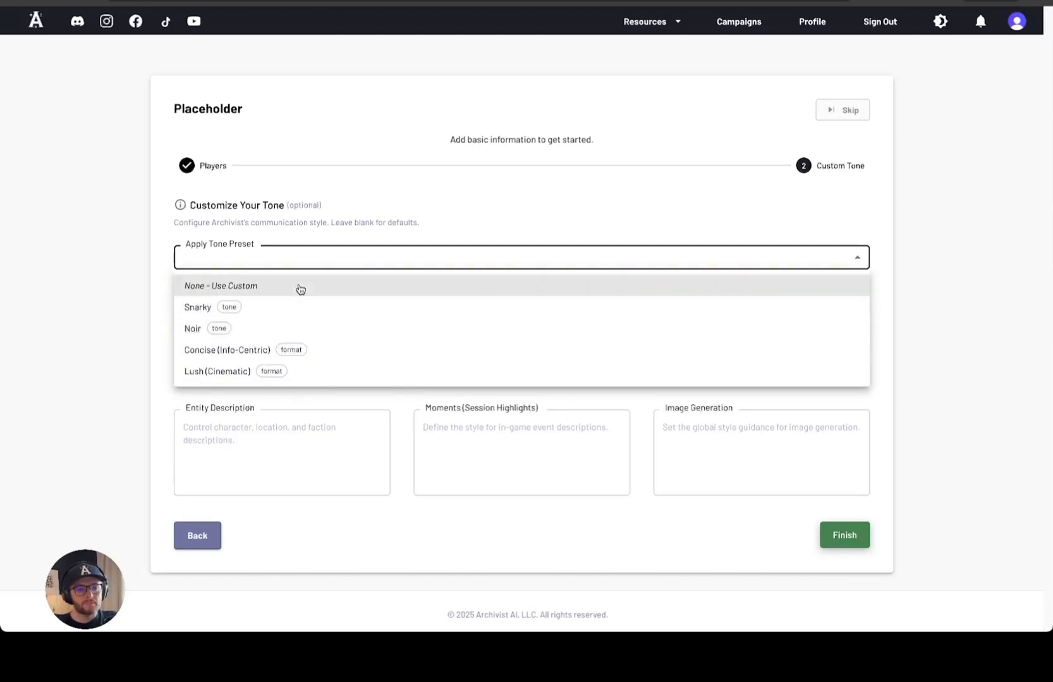
left_click(364, 234)
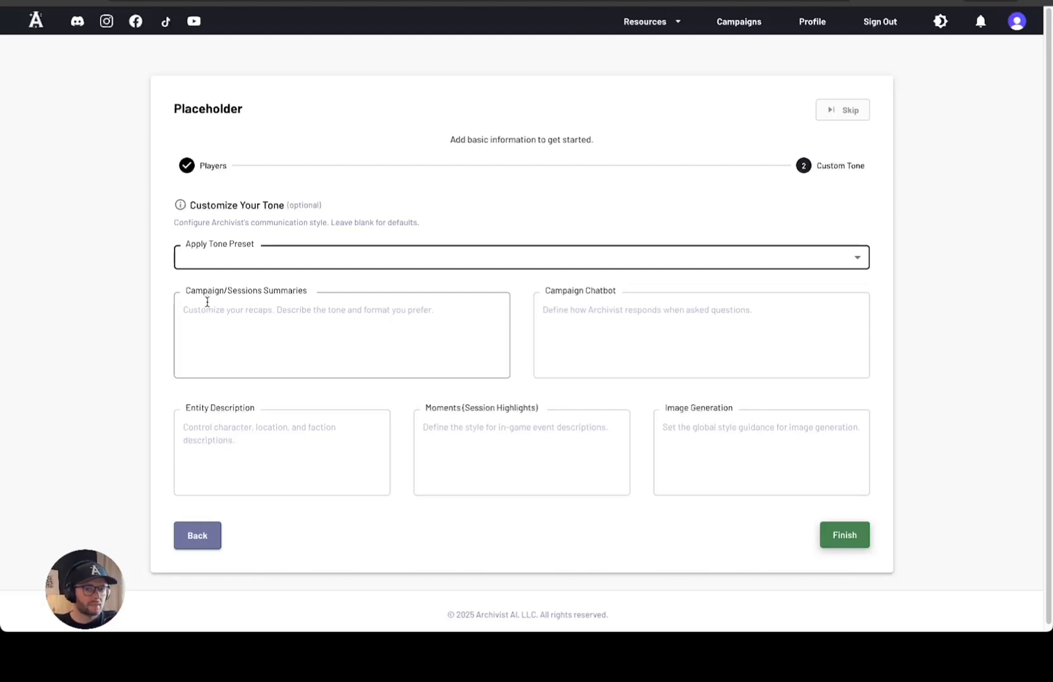
left_click(606, 304)
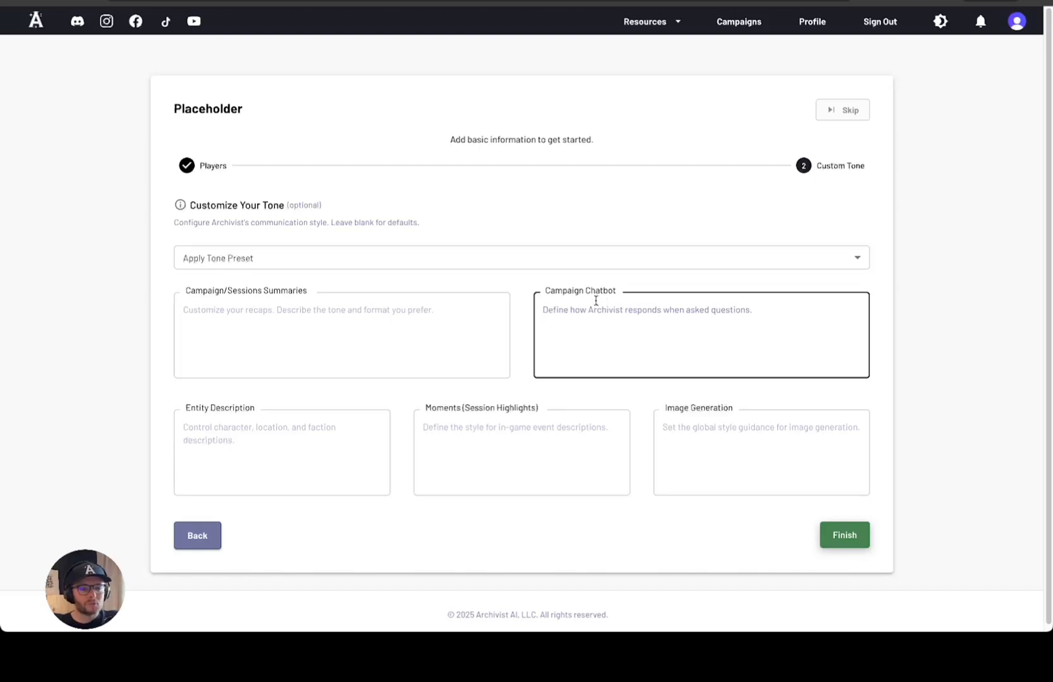
left_click(268, 427)
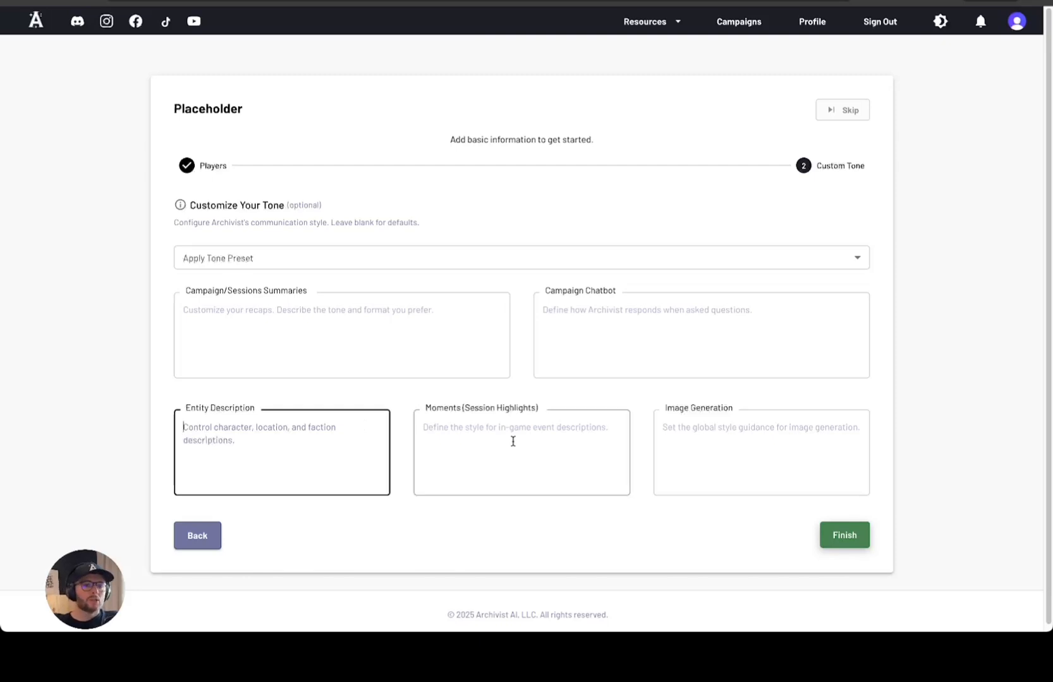
left_click(695, 430)
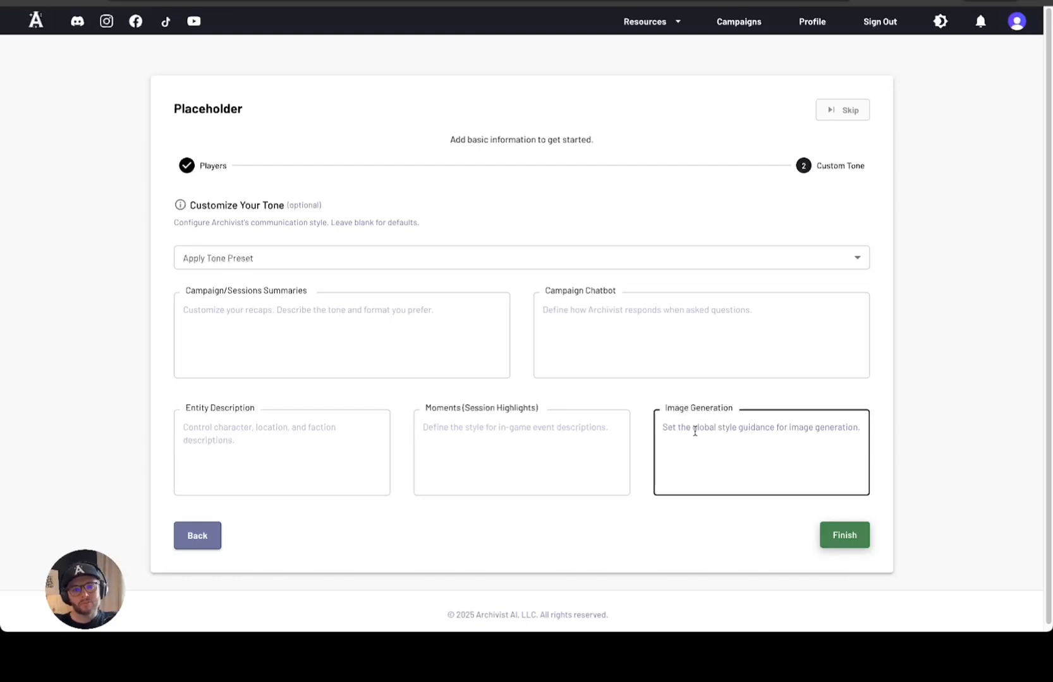
left_click(600, 256)
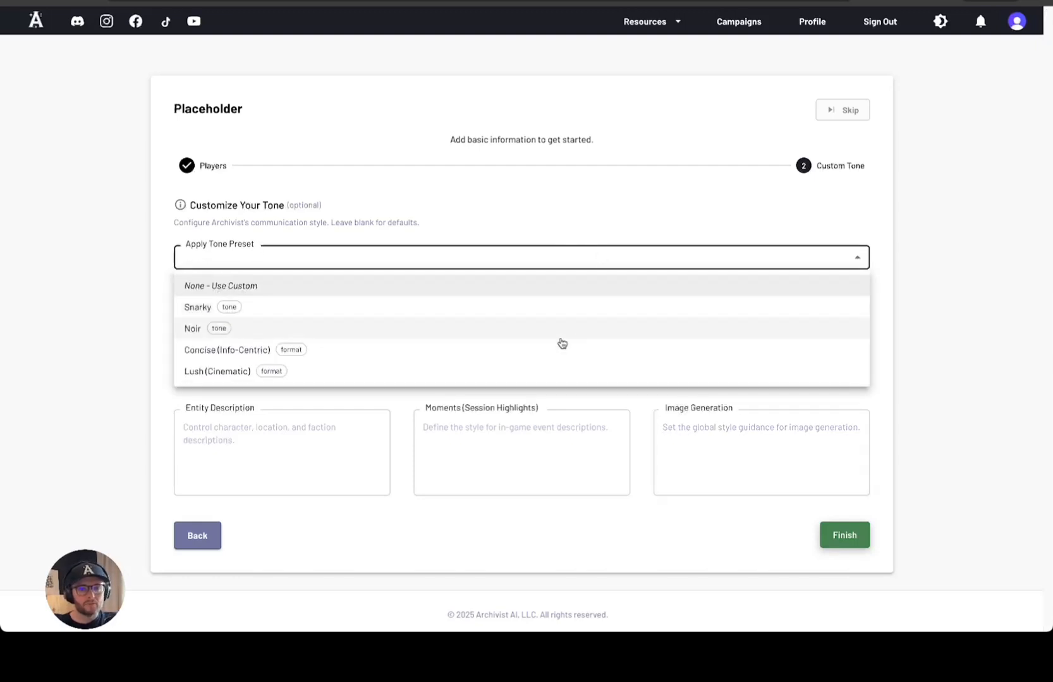
left_click(557, 373)
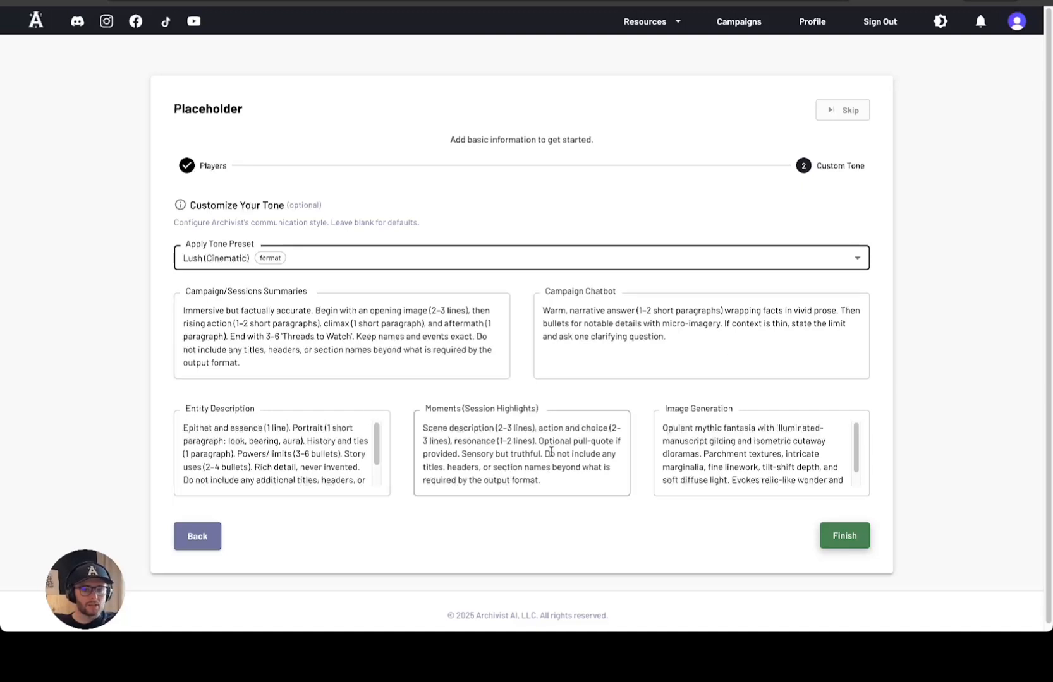
Highlight the no-titles rule in the Moments guidance and finish the campaign setup
mouse_move(545, 454)
left_mouse_down()
mouse_move(593, 461)
mouse_move(554, 469)
left_mouse_up()
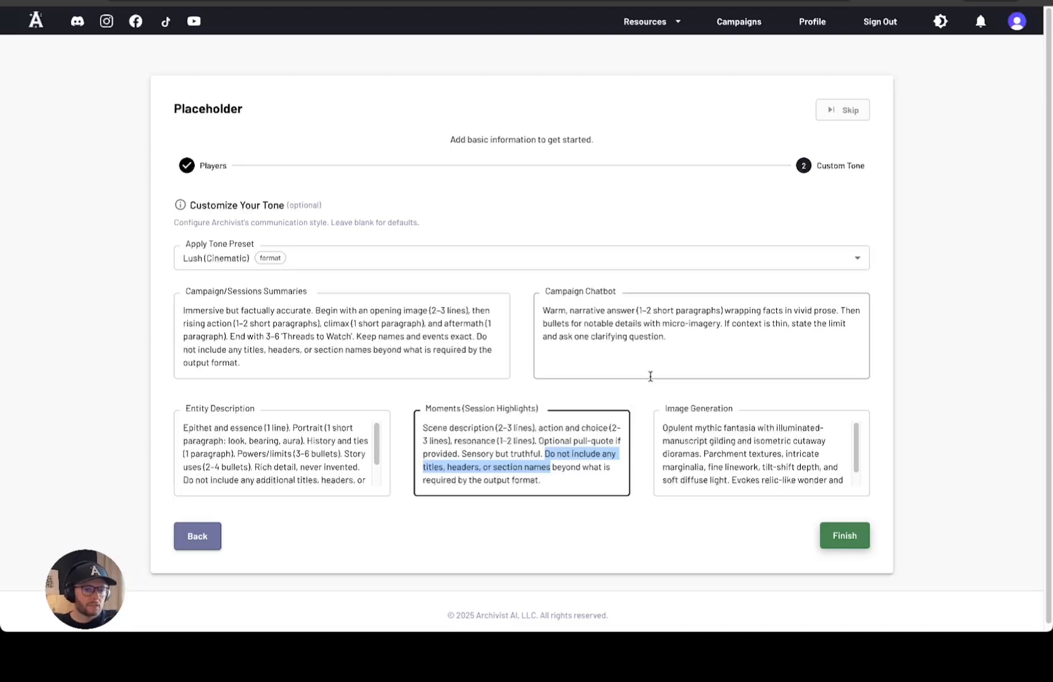
left_click(844, 536)
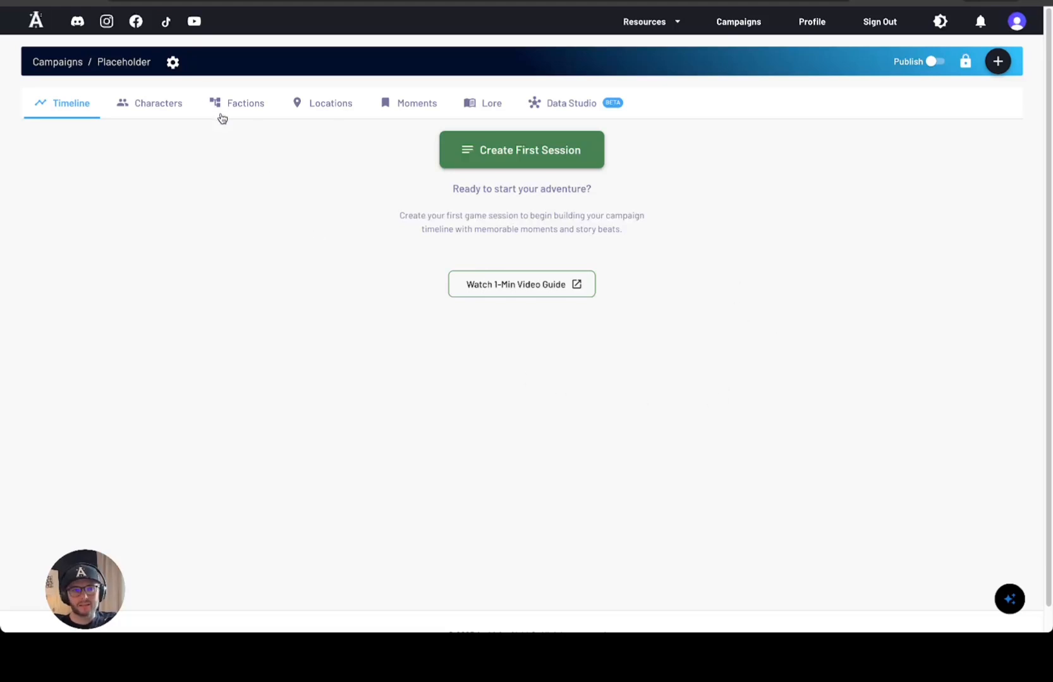
Open Edit Campaign from the gear menu, check name and description, and cancel without saving
left_click(173, 63)
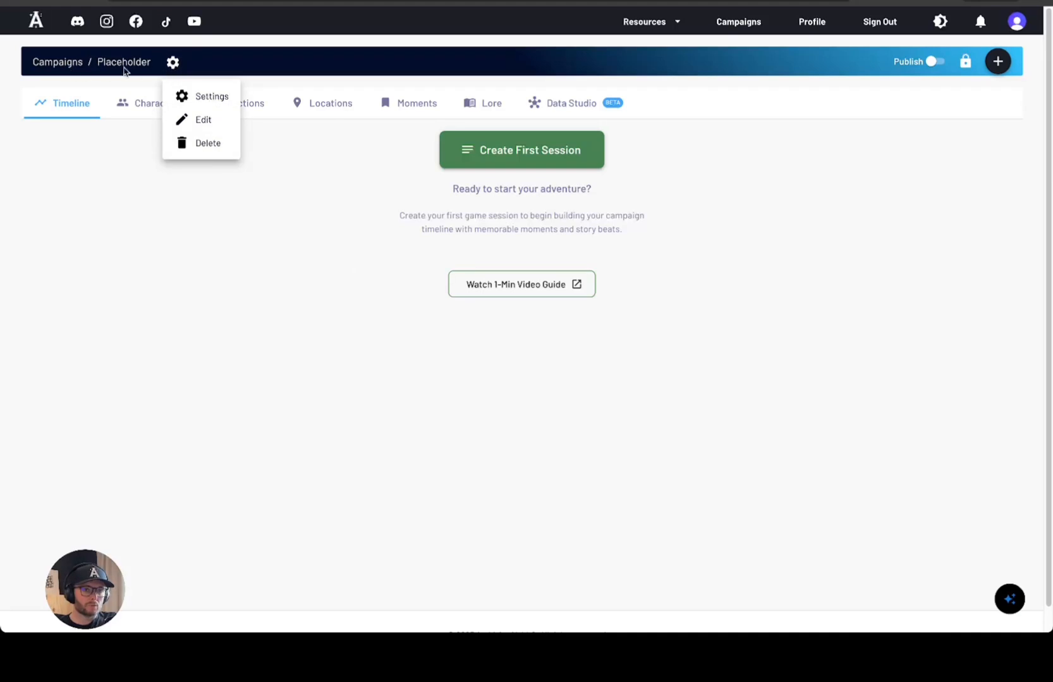
left_click(222, 119)
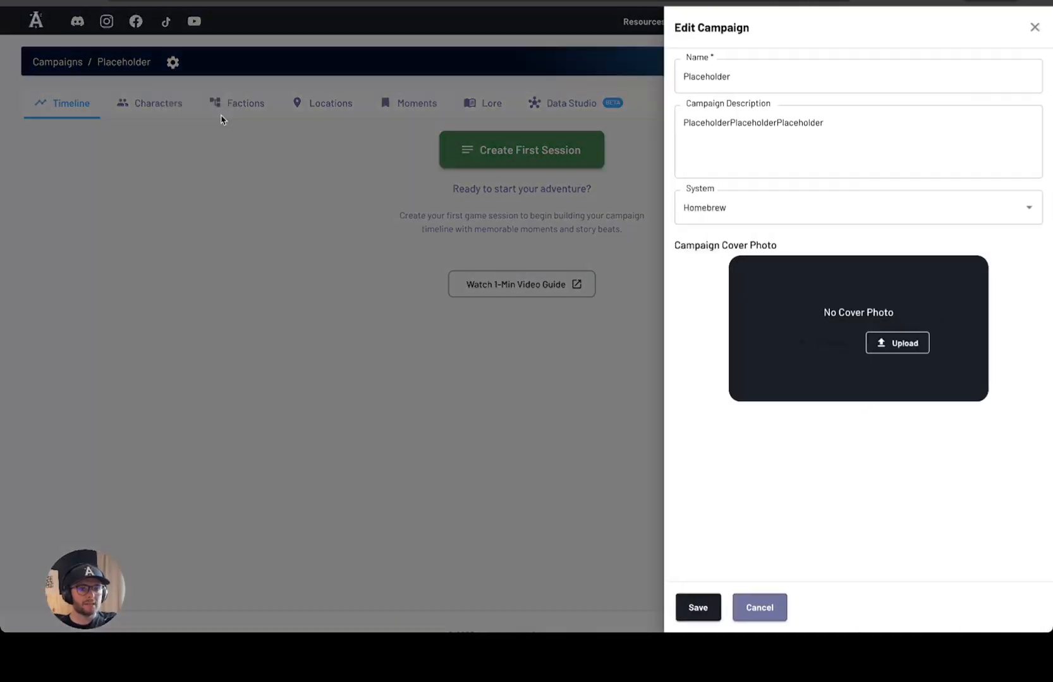
left_click(705, 78)
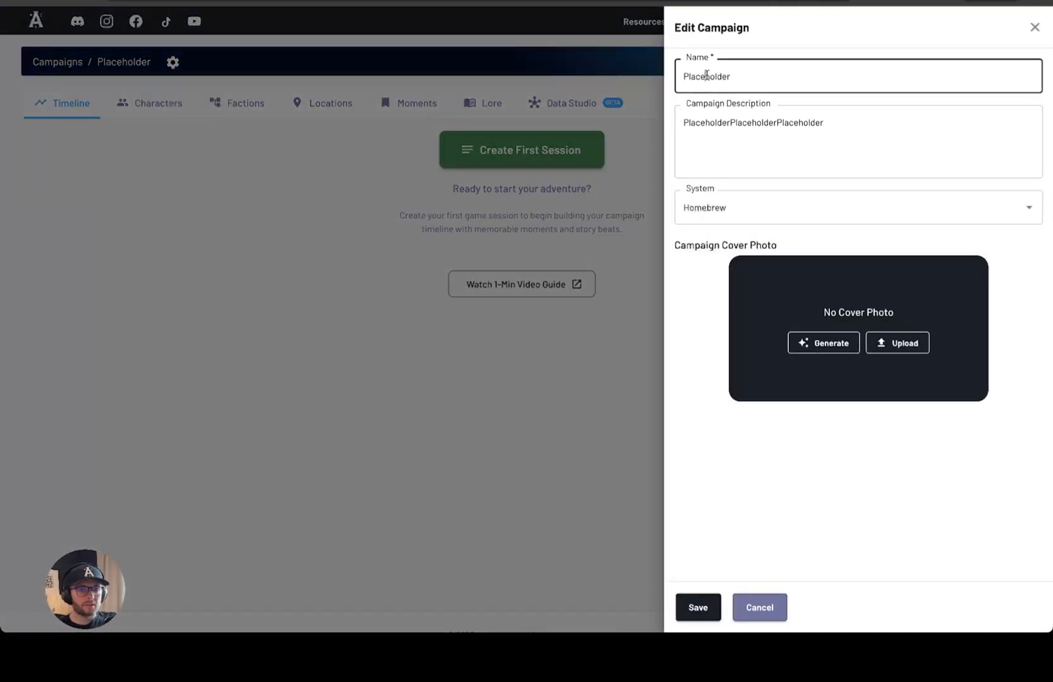
left_click(787, 120)
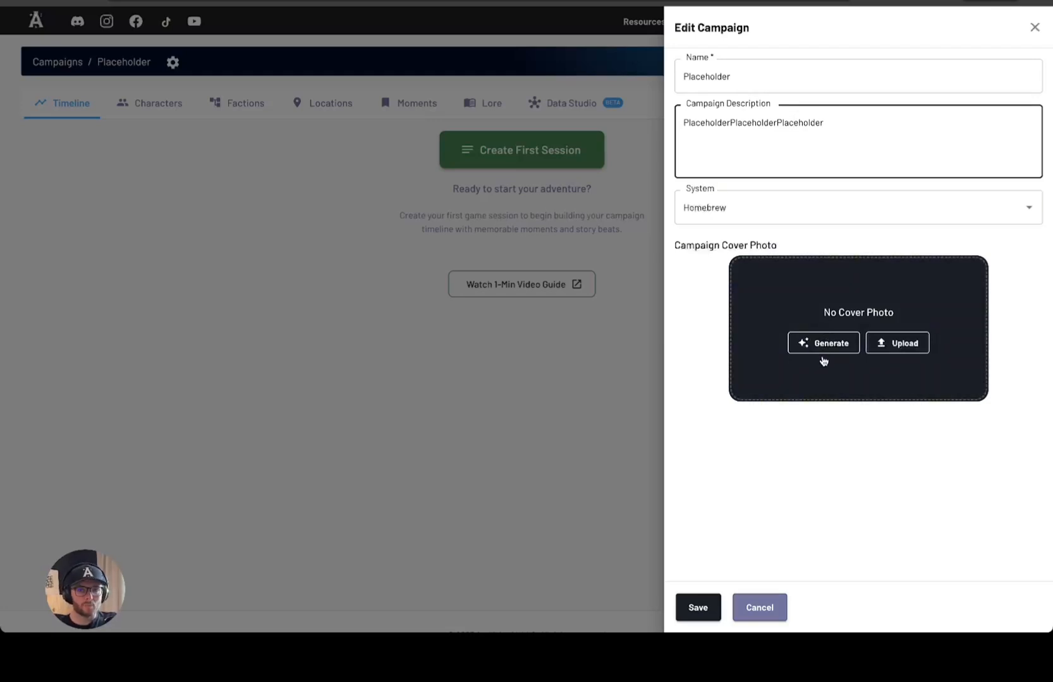
left_click(770, 609)
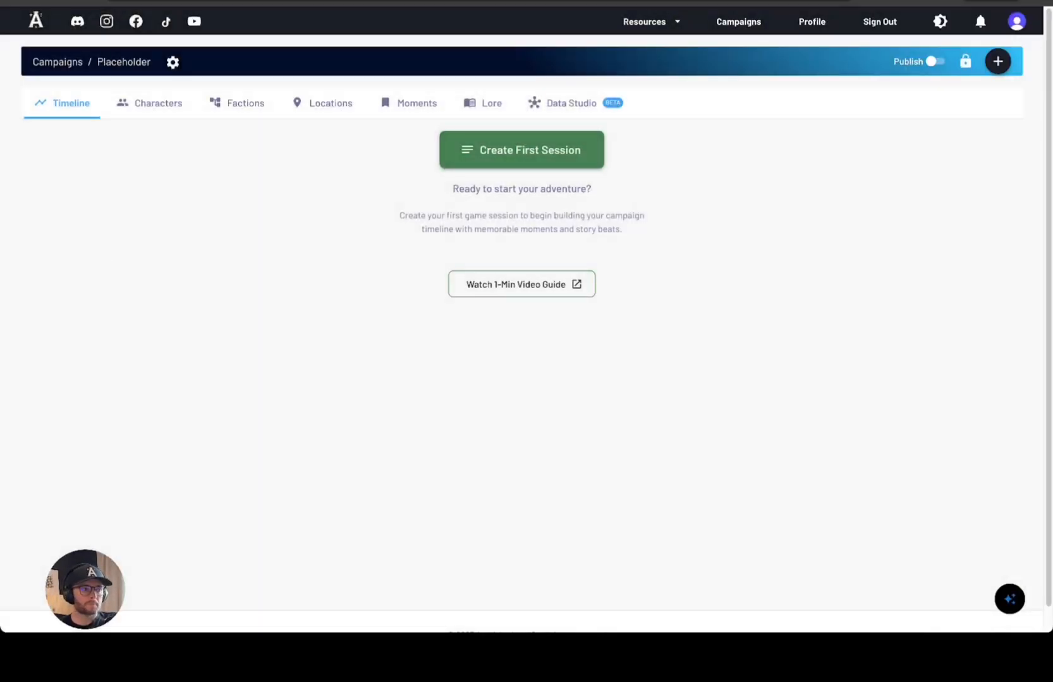
left_click(173, 63)
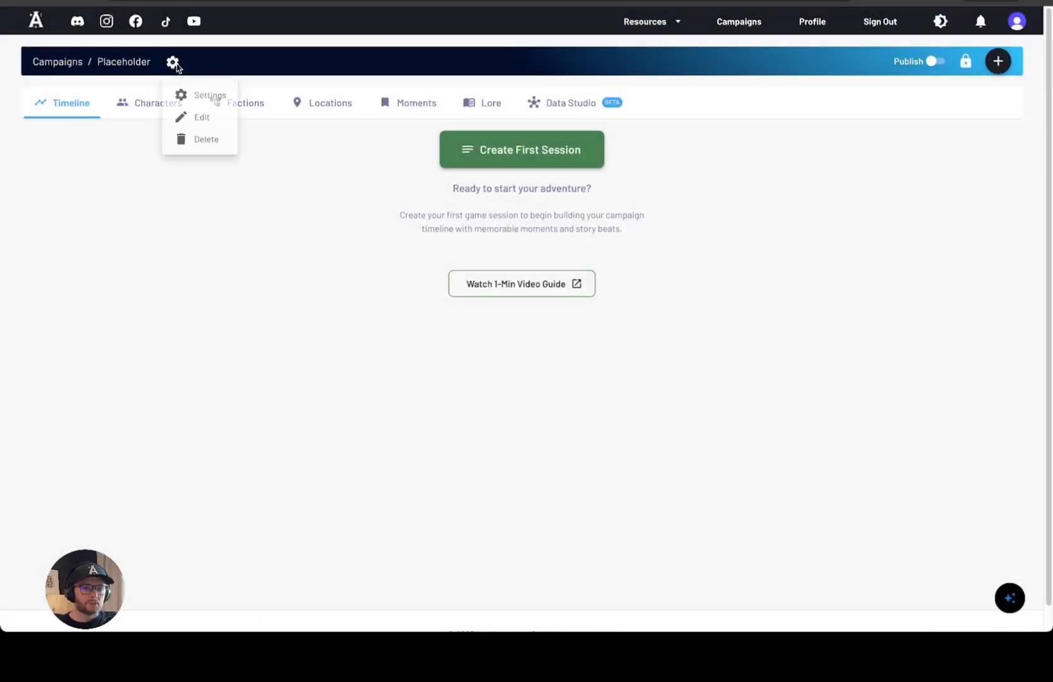
Open the Placeholder campaign's Settings page and scroll down to review it
left_click(212, 94)
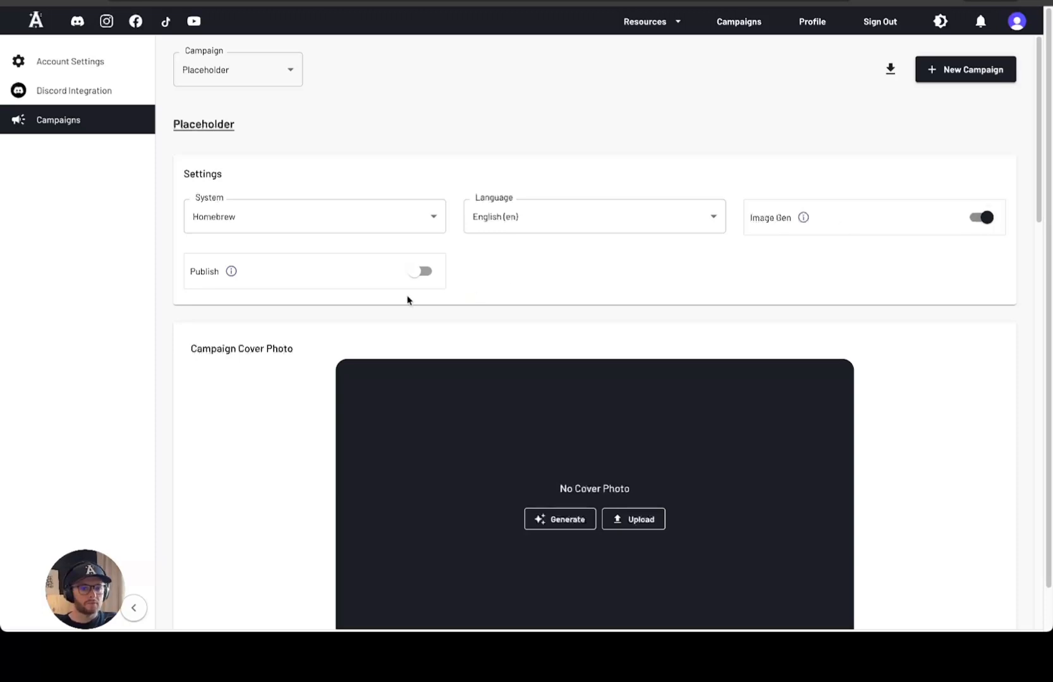
scroll(304, 291, "down", 2)
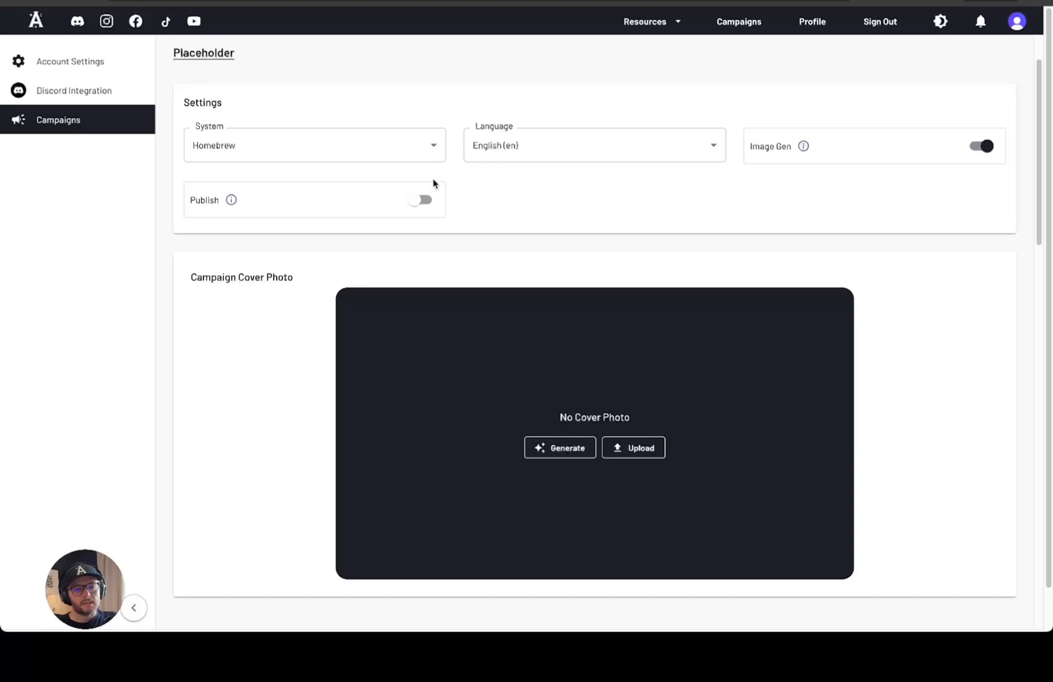
scroll(691, 172, "down", 4)
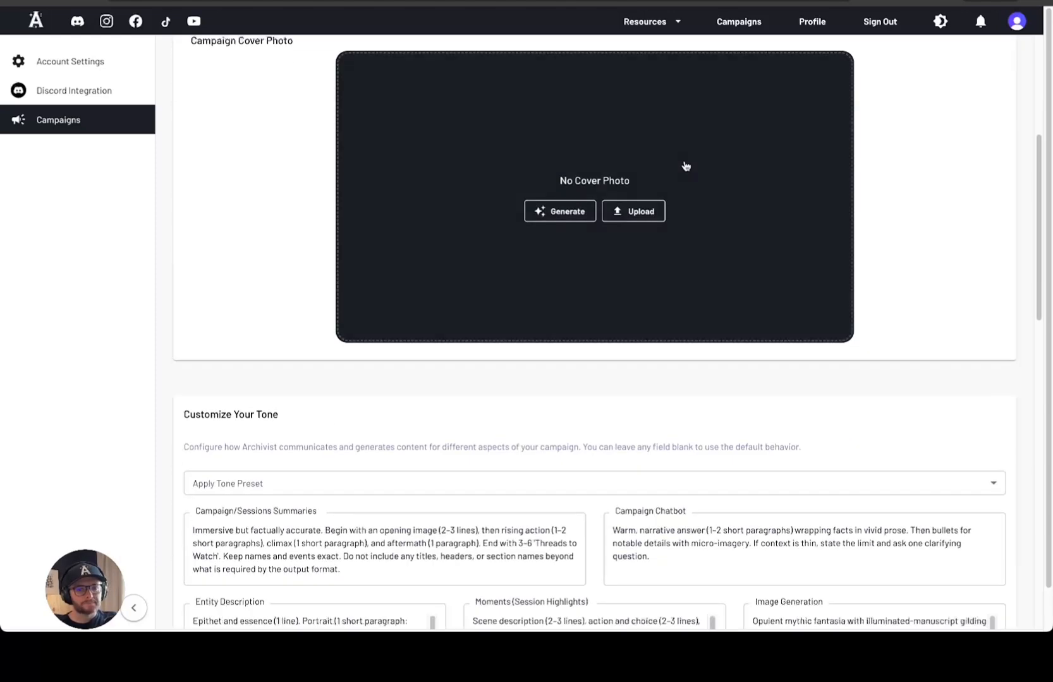
scroll(745, 234, "up", 1)
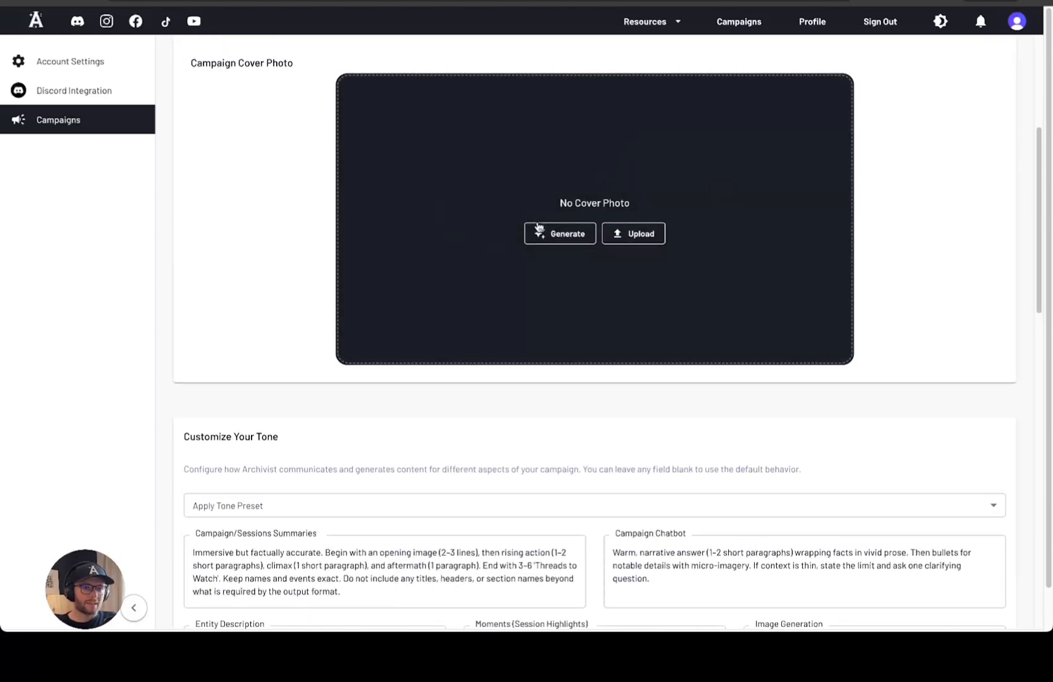
left_click(648, 235)
key("Escape")
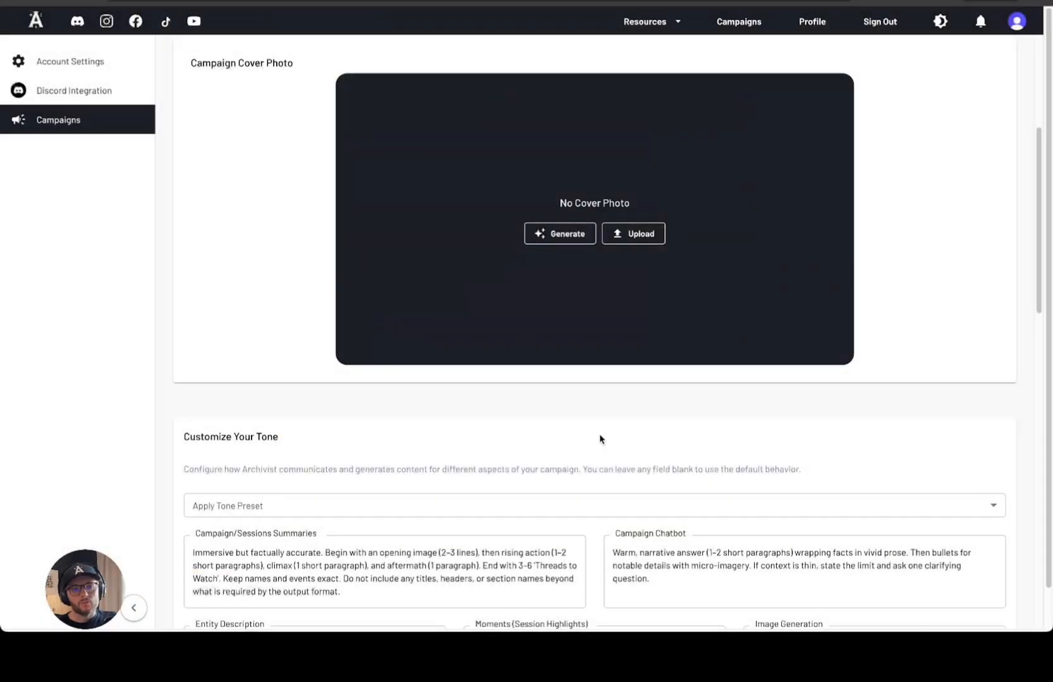
left_click(566, 234)
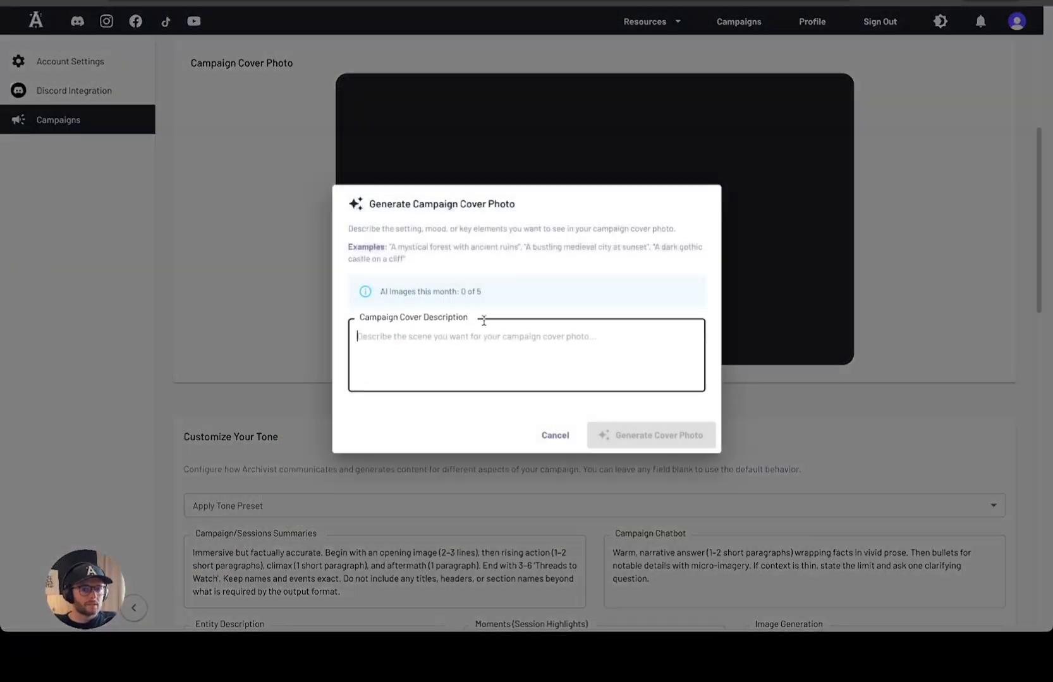
left_click(553, 436)
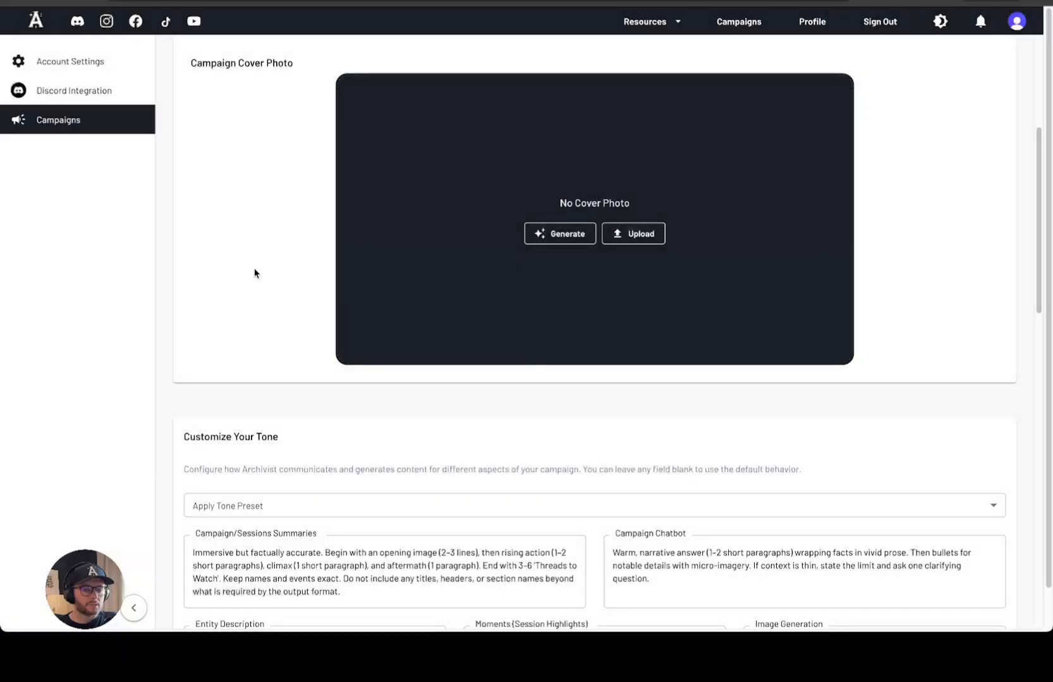
scroll(255, 273, "up", 1)
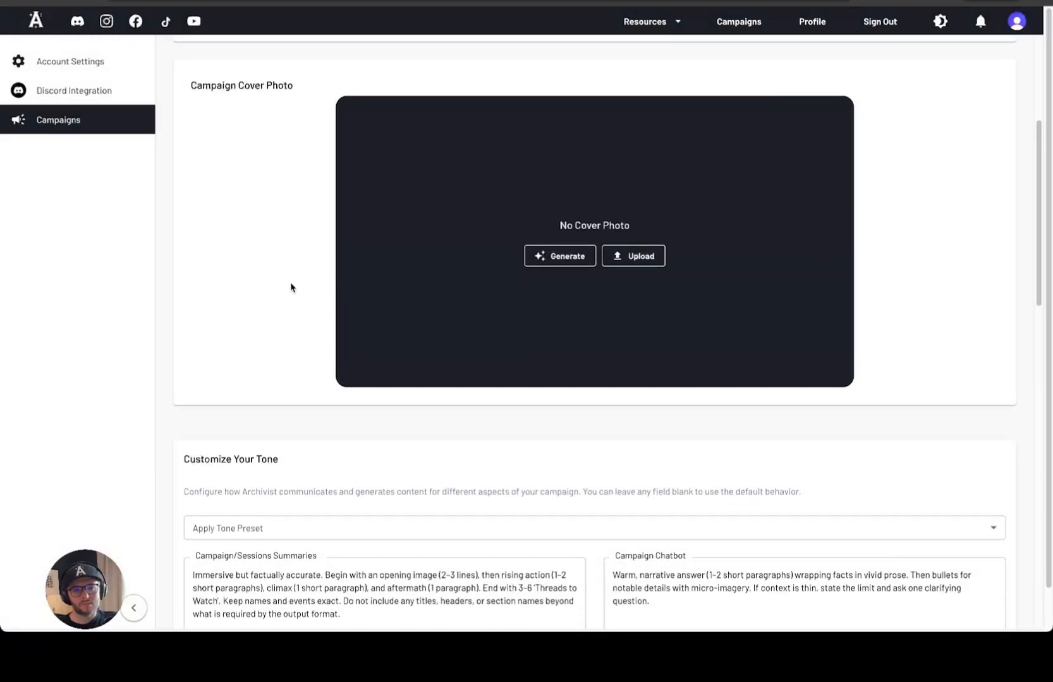
scroll(288, 289, "down", 1)
scroll(288, 289, "down", 10)
scroll(378, 181, "up", 6)
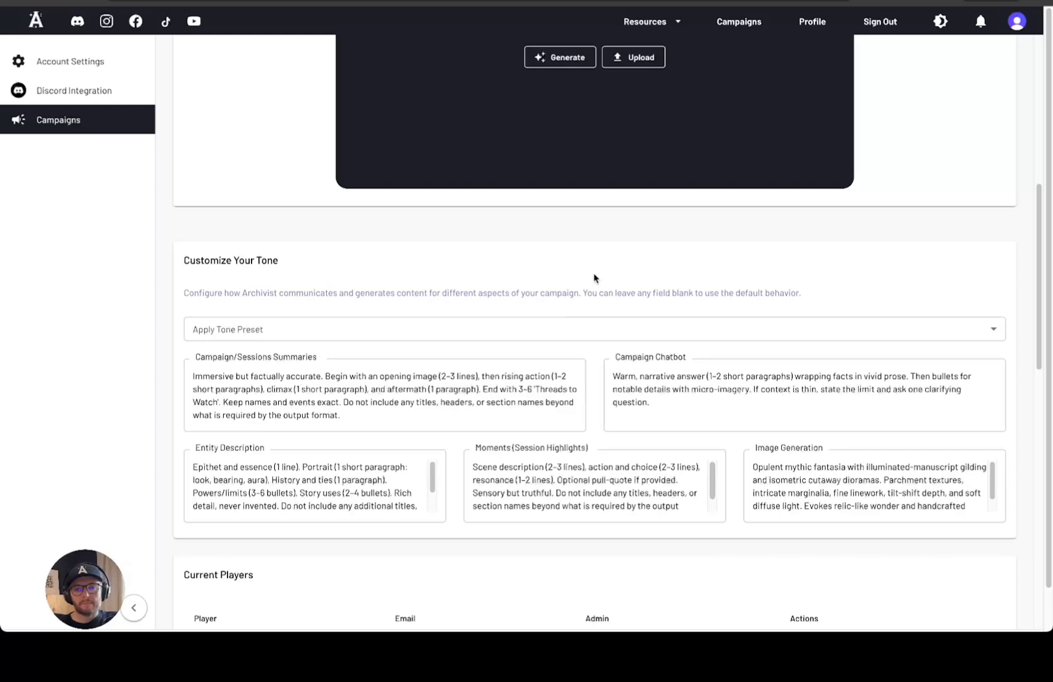
scroll(634, 290, "down", 5)
scroll(590, 187, "down", 1)
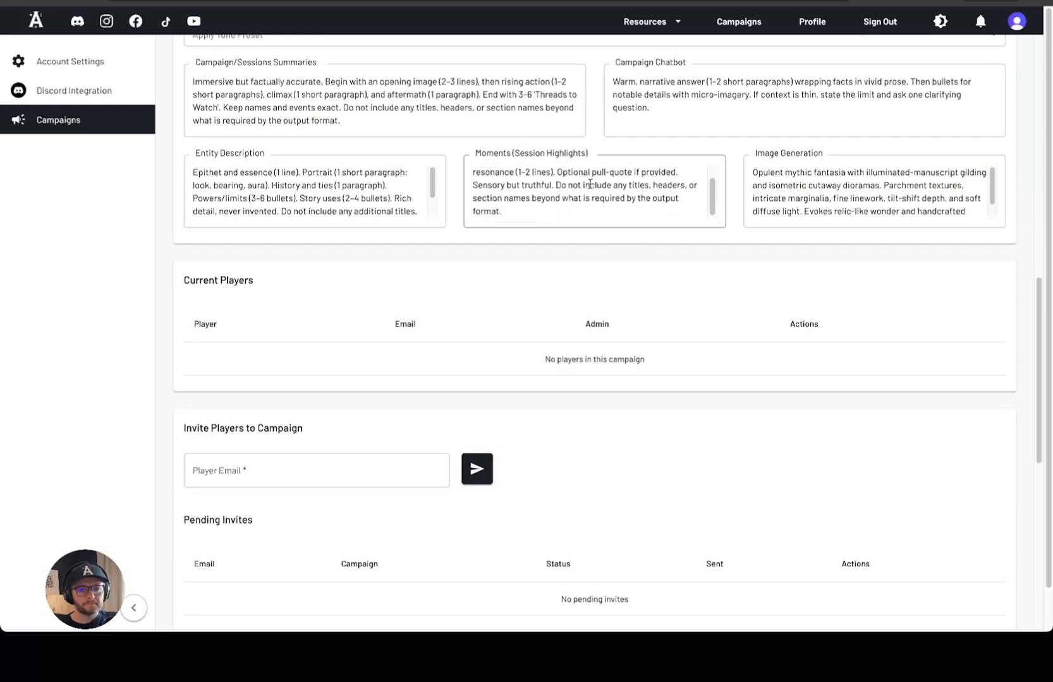
scroll(604, 328, "down", 2)
scroll(365, 214, "down", 2)
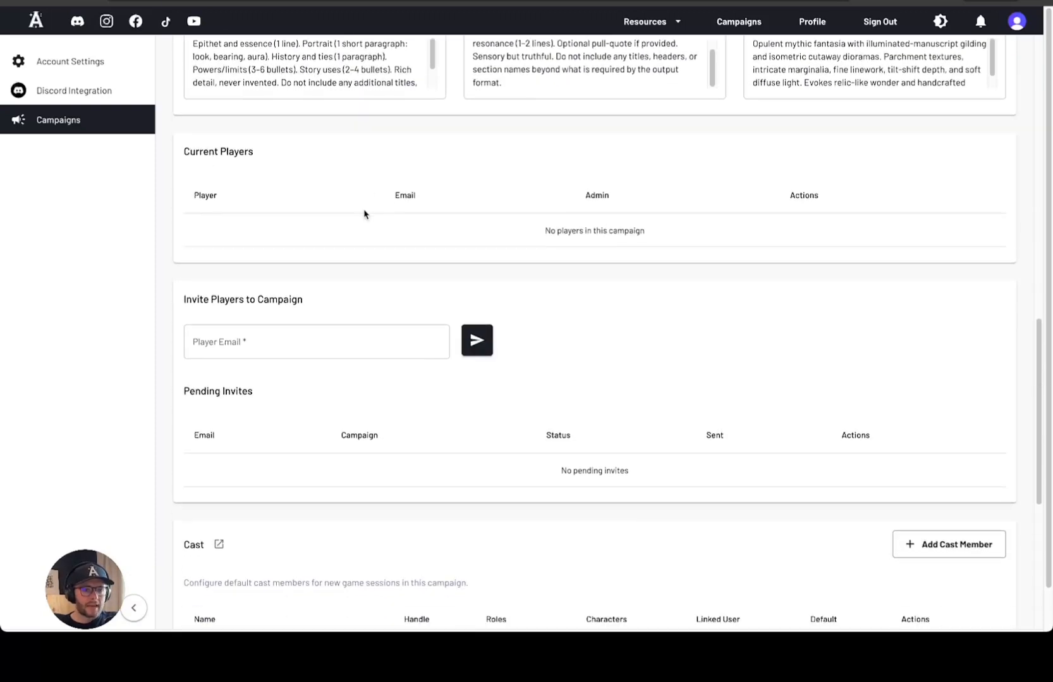
scroll(243, 229, "down", 2)
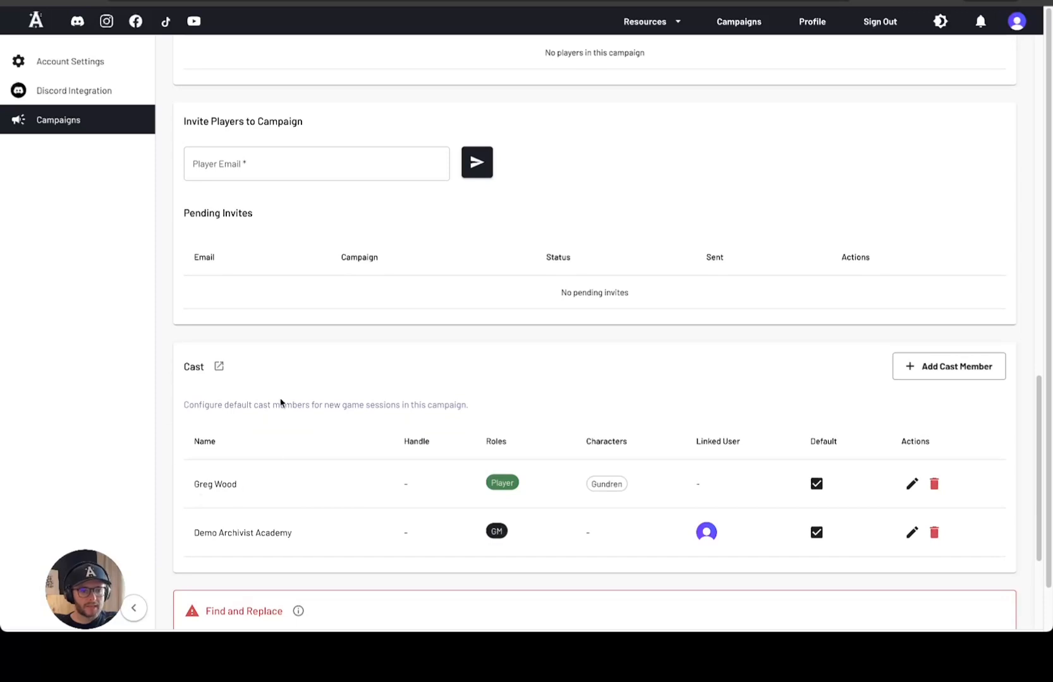
scroll(301, 484, "up", 2)
scroll(301, 487, "down", 1)
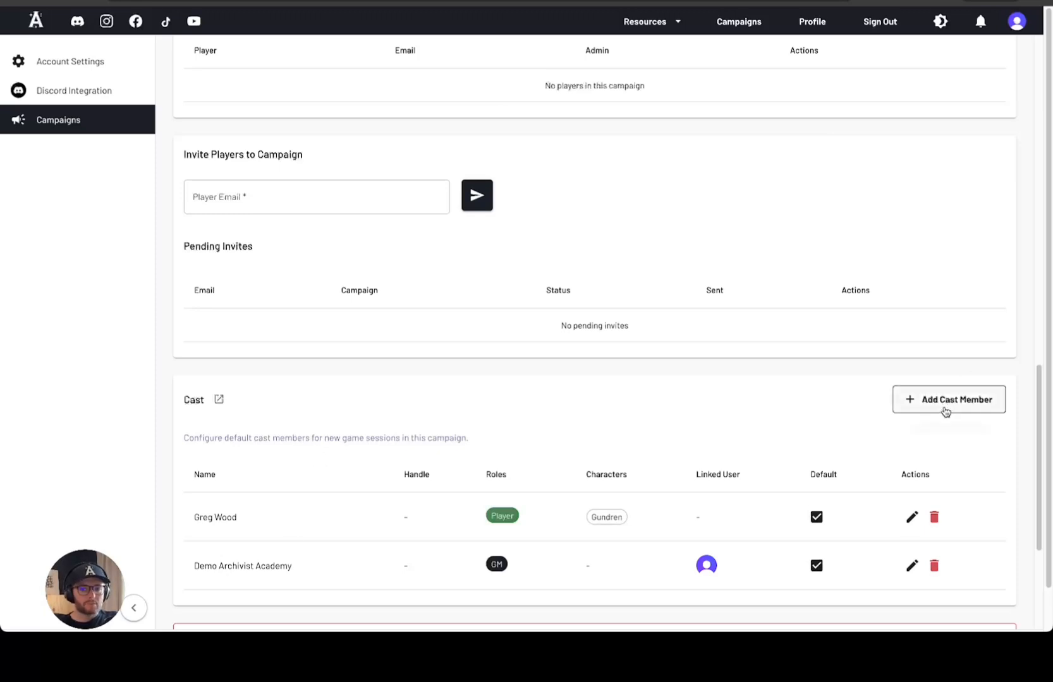
left_click(945, 408)
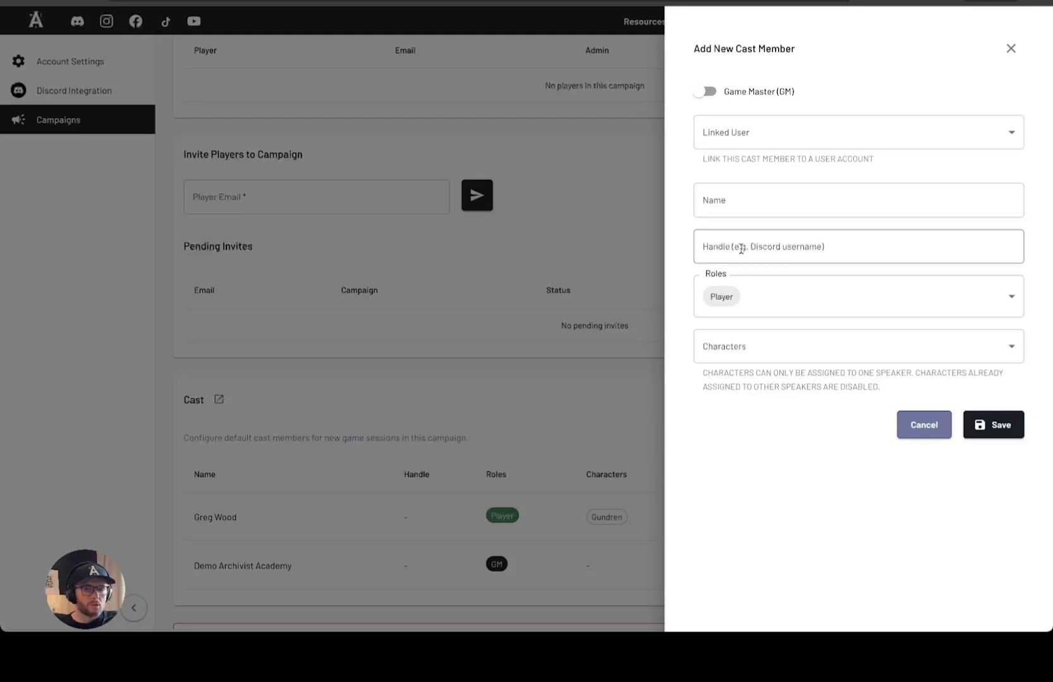
left_click(1014, 298)
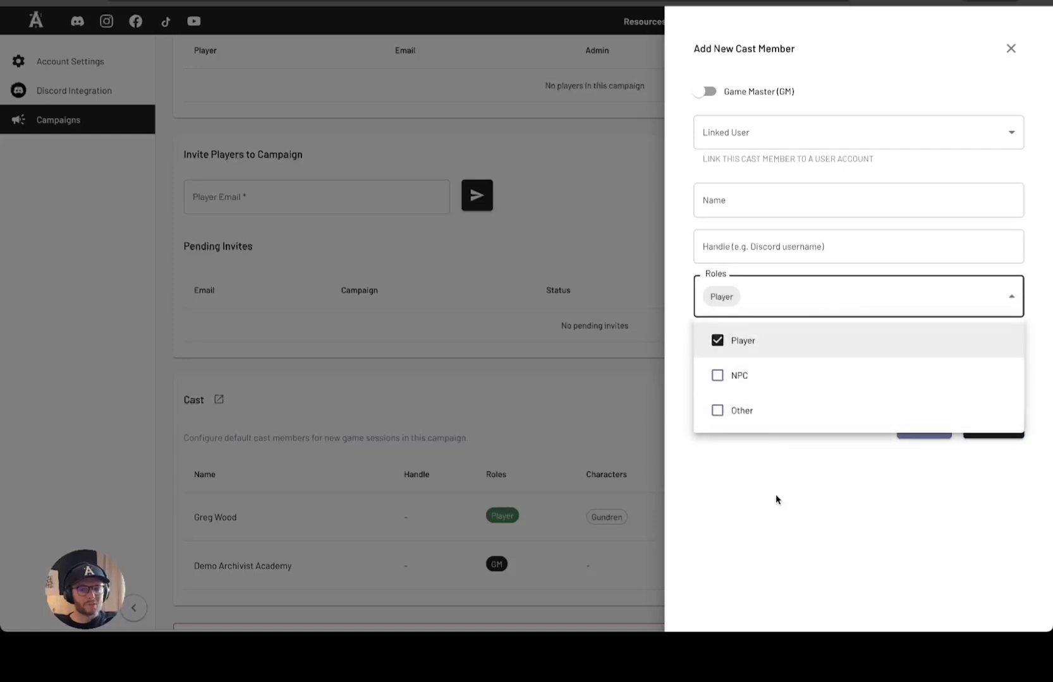
left_click(776, 500)
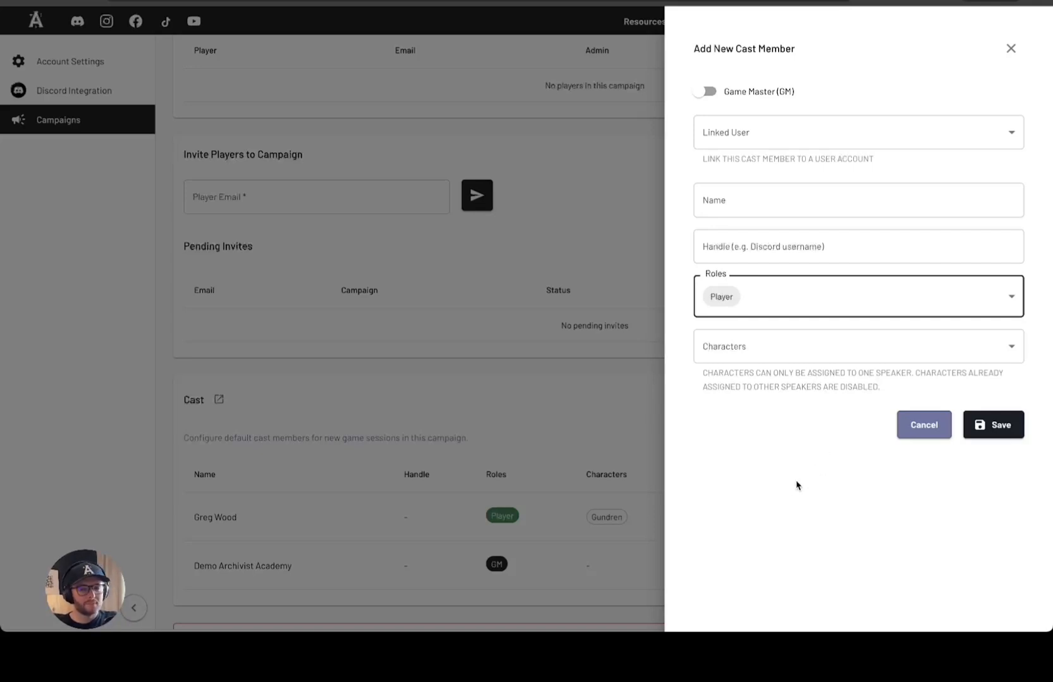
left_click(833, 351)
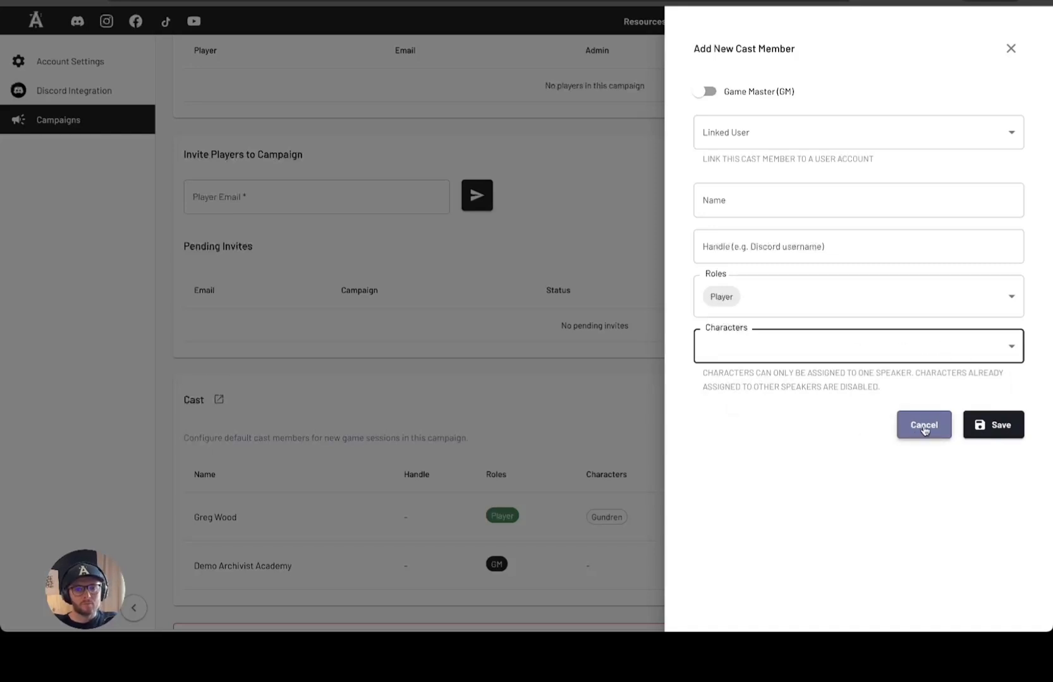
left_click(923, 424)
Scroll the settings page and select, then deselect, the 'No players in this campaign' text
scroll(395, 382, "up", 4)
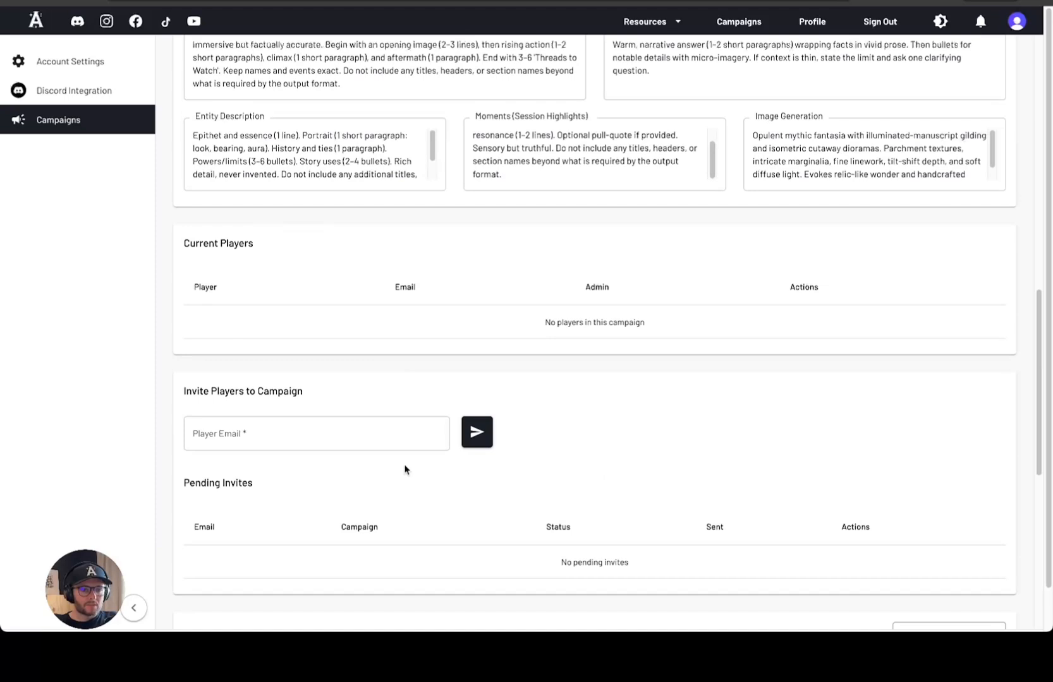
scroll(284, 296, "down", 3)
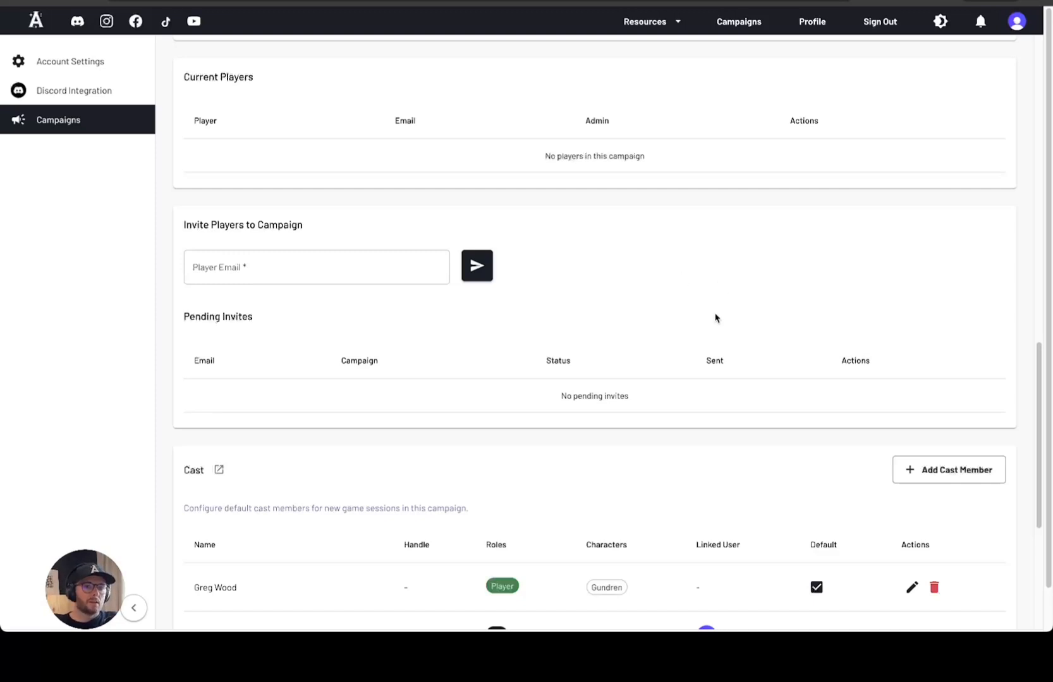
left_click_drag(212, 157, 723, 152)
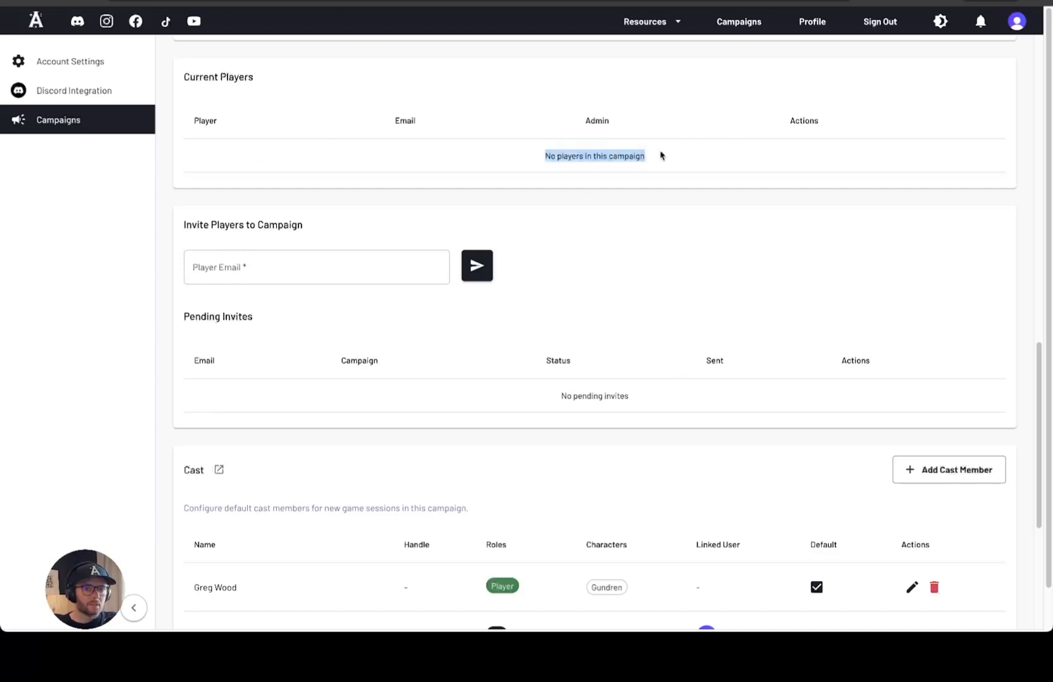
left_click(679, 143)
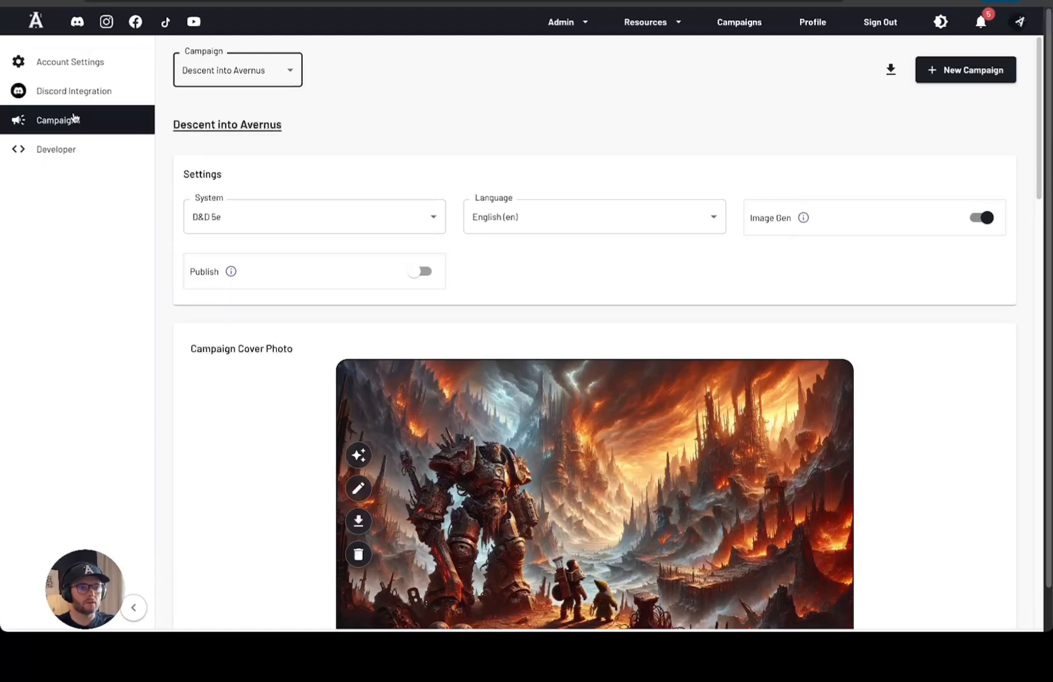
Return to all campaigns and open Settings for Descent into Avernus from its options menu
left_click(737, 31)
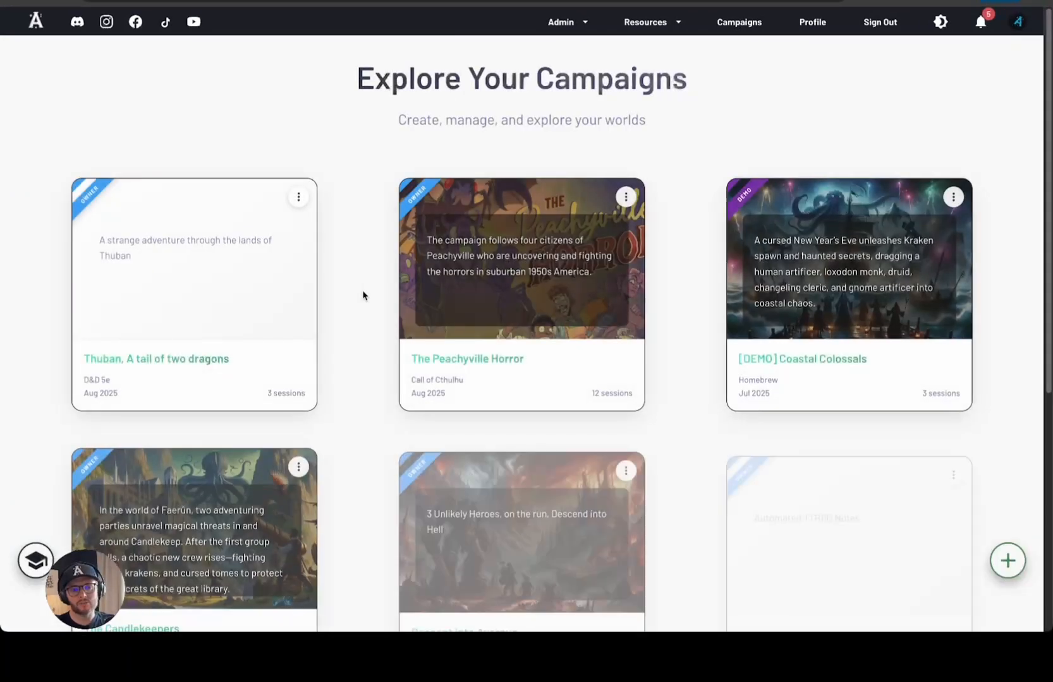
scroll(347, 285, "down", 5)
left_click(625, 82)
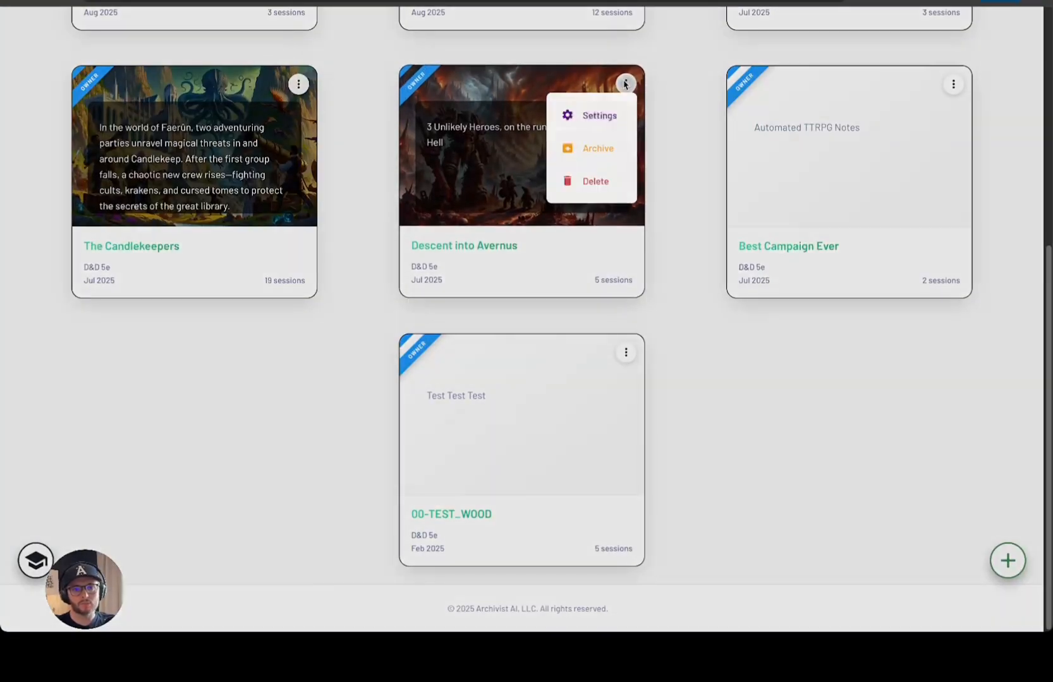
left_click(597, 118)
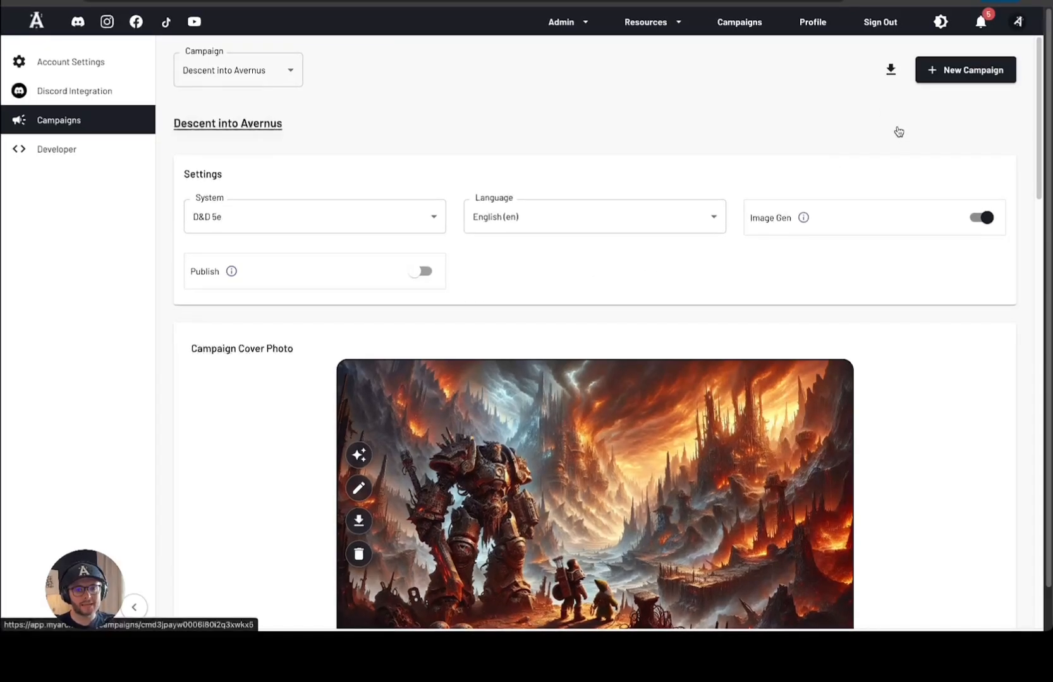
scroll(883, 174, "down", 3)
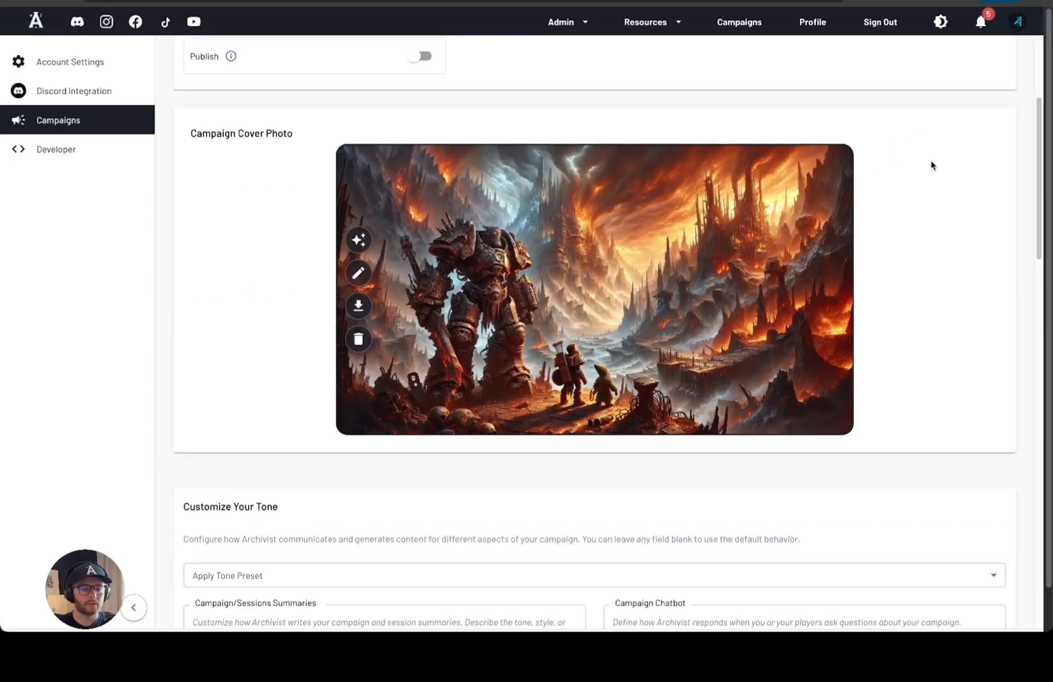
scroll(931, 167, "down", 10)
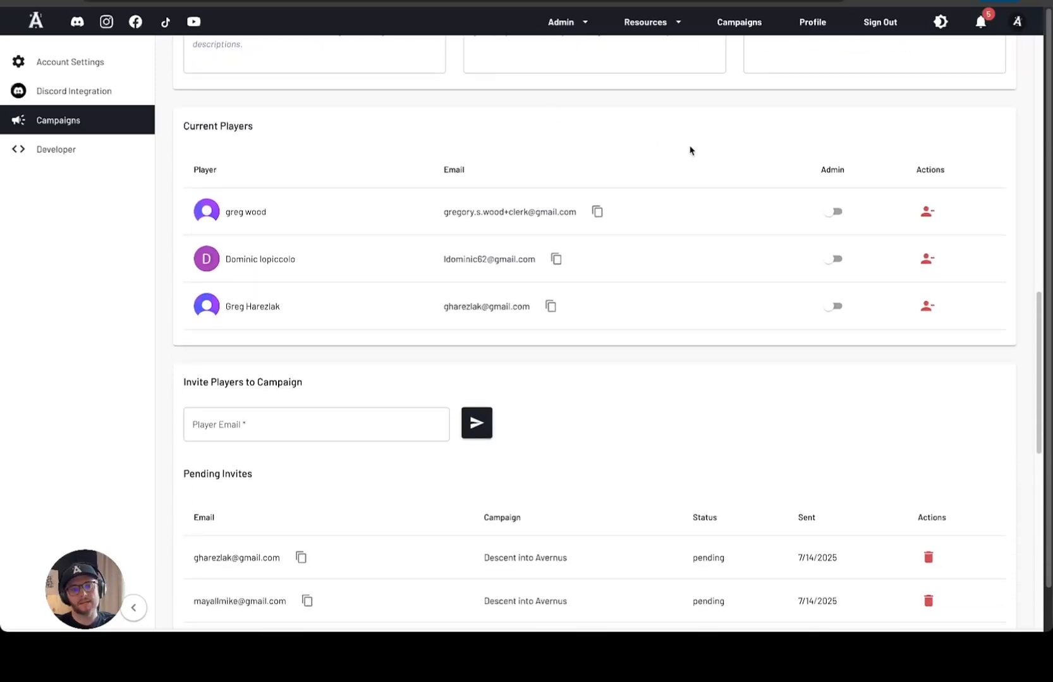
scroll(701, 136, "down", 1)
scroll(702, 136, "down", 1)
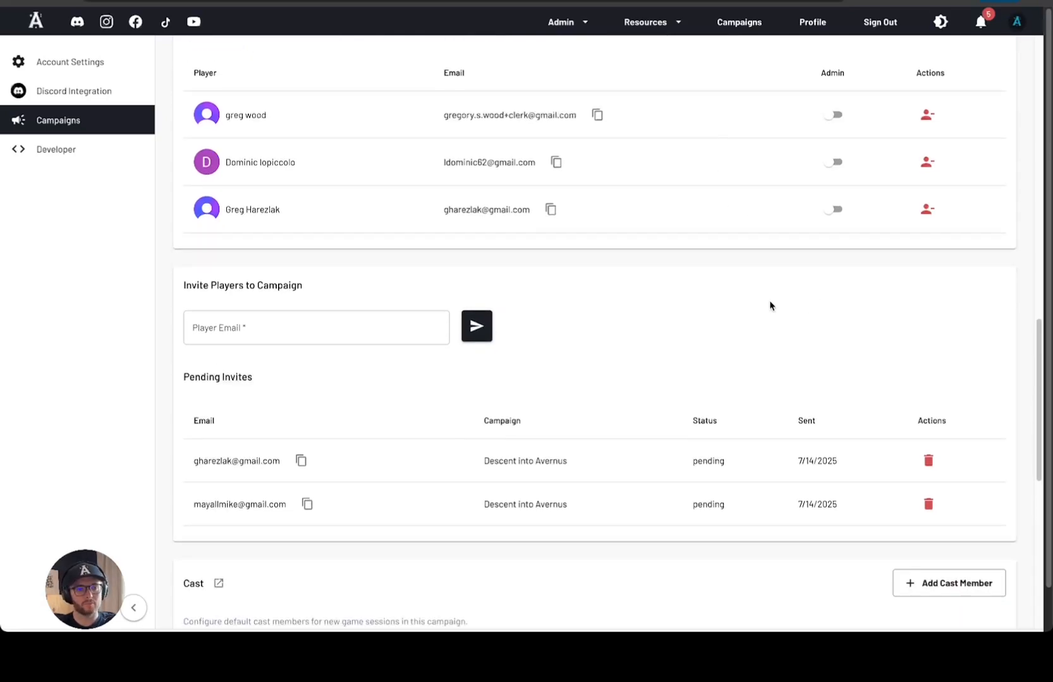
left_click(245, 328)
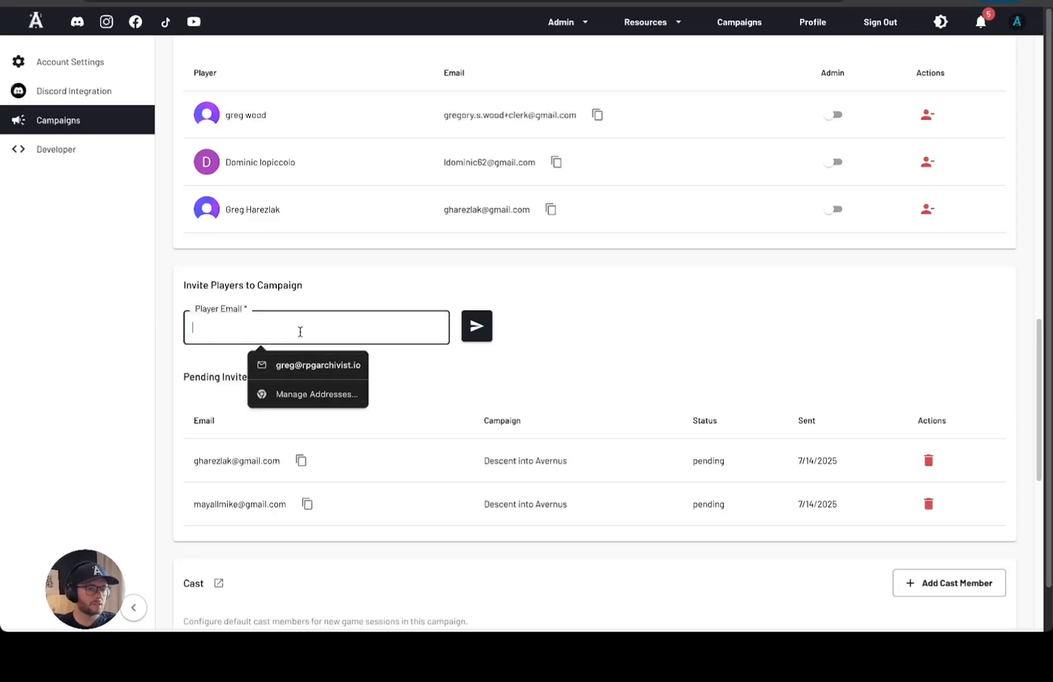
left_click(403, 282)
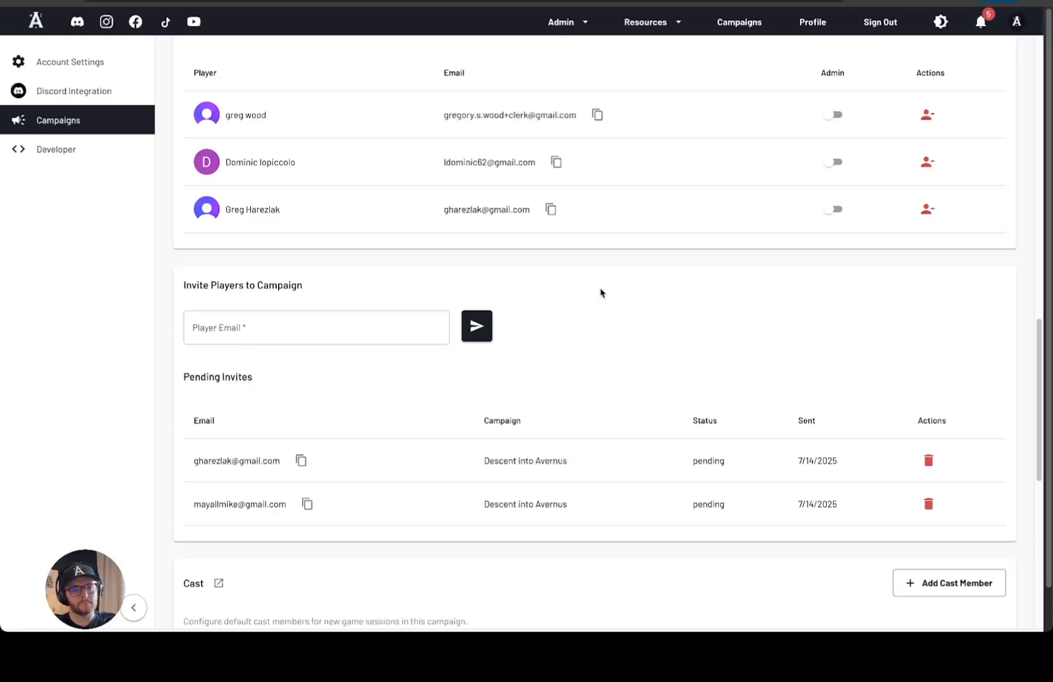
scroll(369, 381, "down", 2)
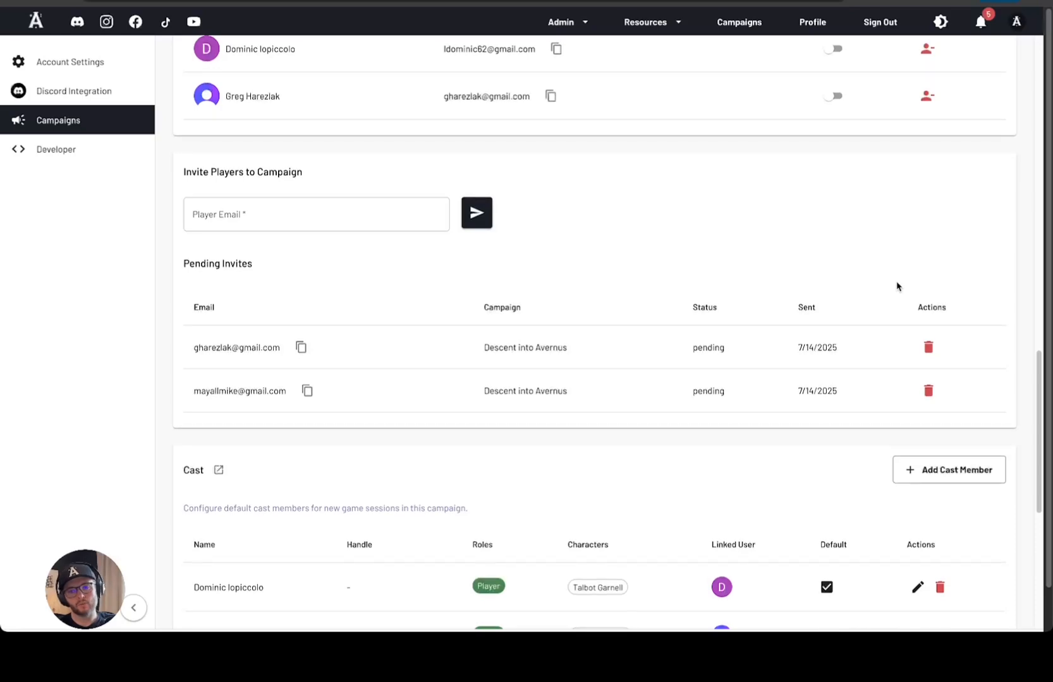
scroll(896, 291, "up", 3)
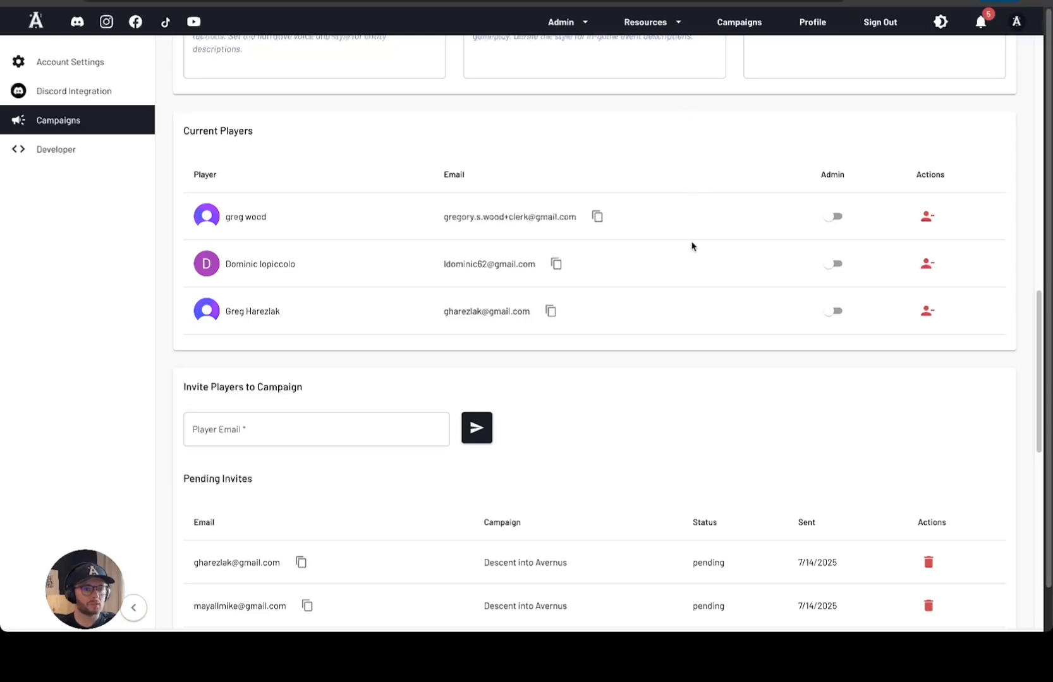
Turn on Admin for the third current player of Descent into Avernus
left_click(842, 310)
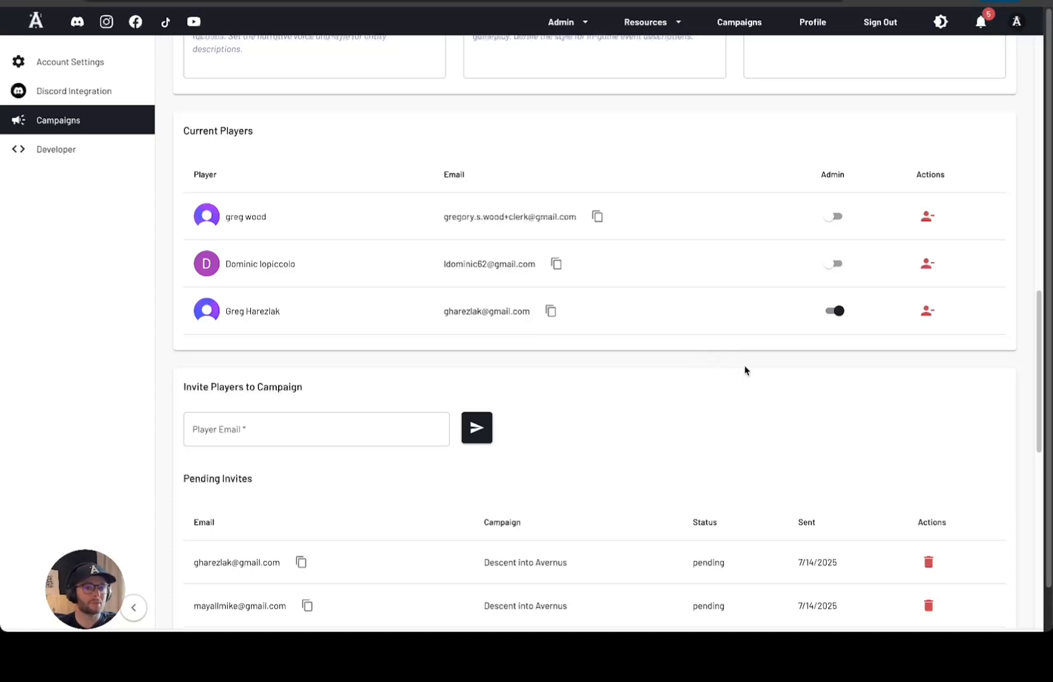
scroll(646, 261, "down", 4)
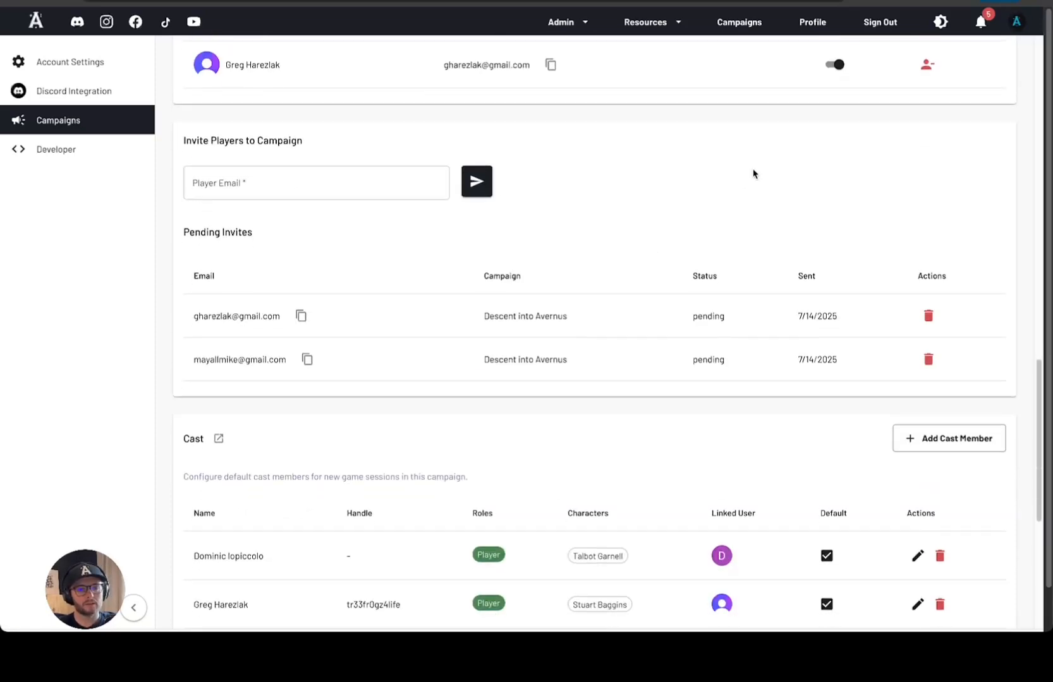
scroll(753, 174, "down", 6)
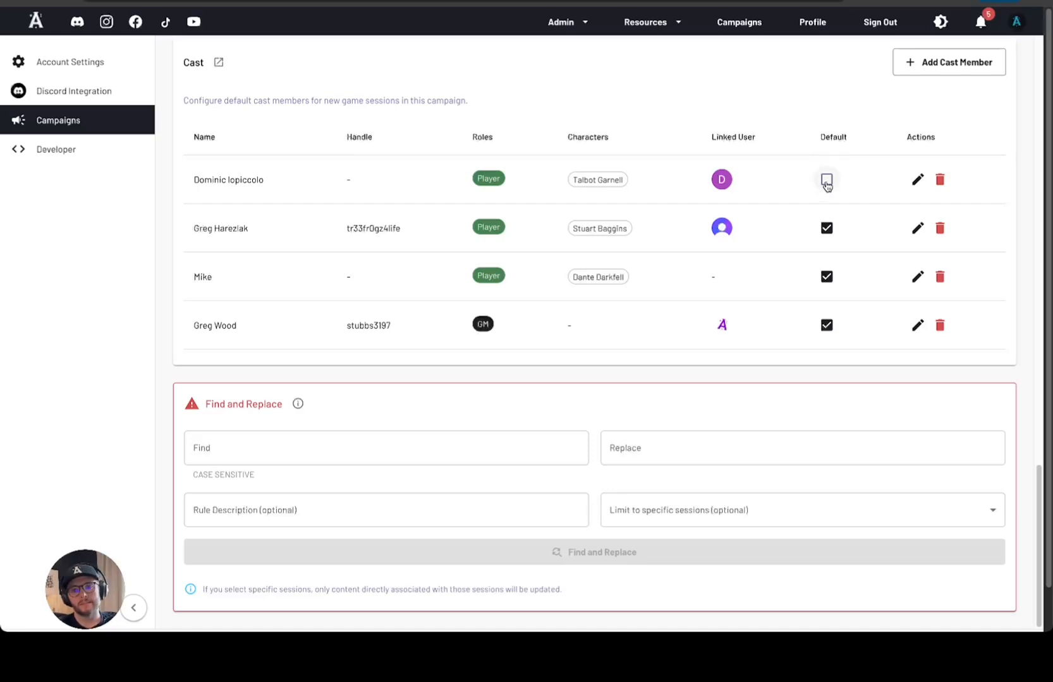
left_click(917, 180)
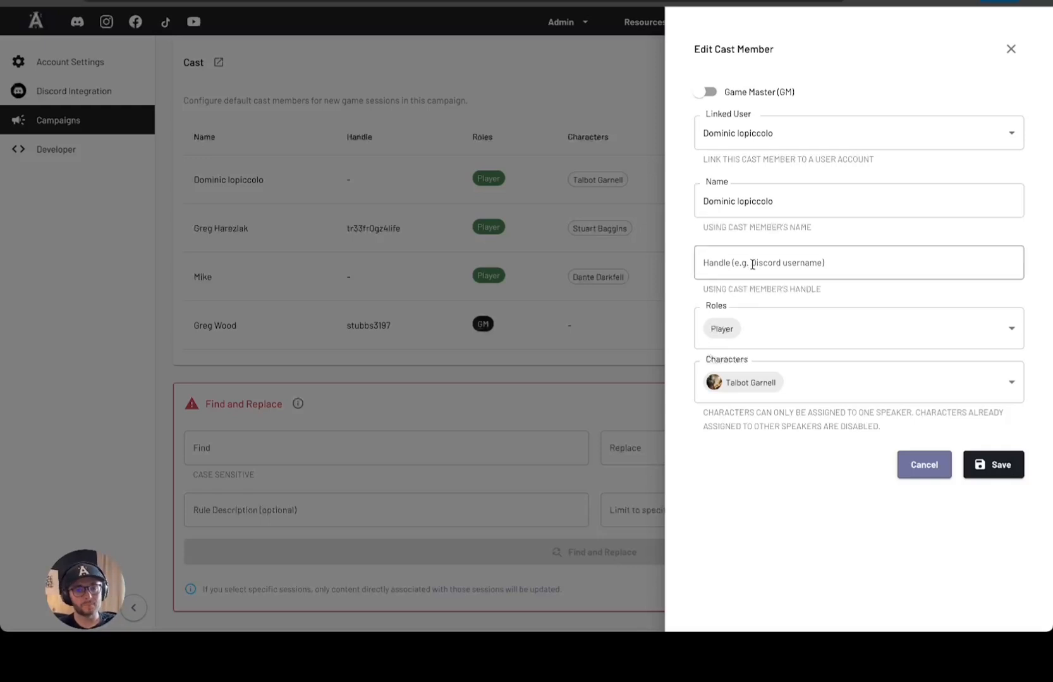
left_click(790, 334)
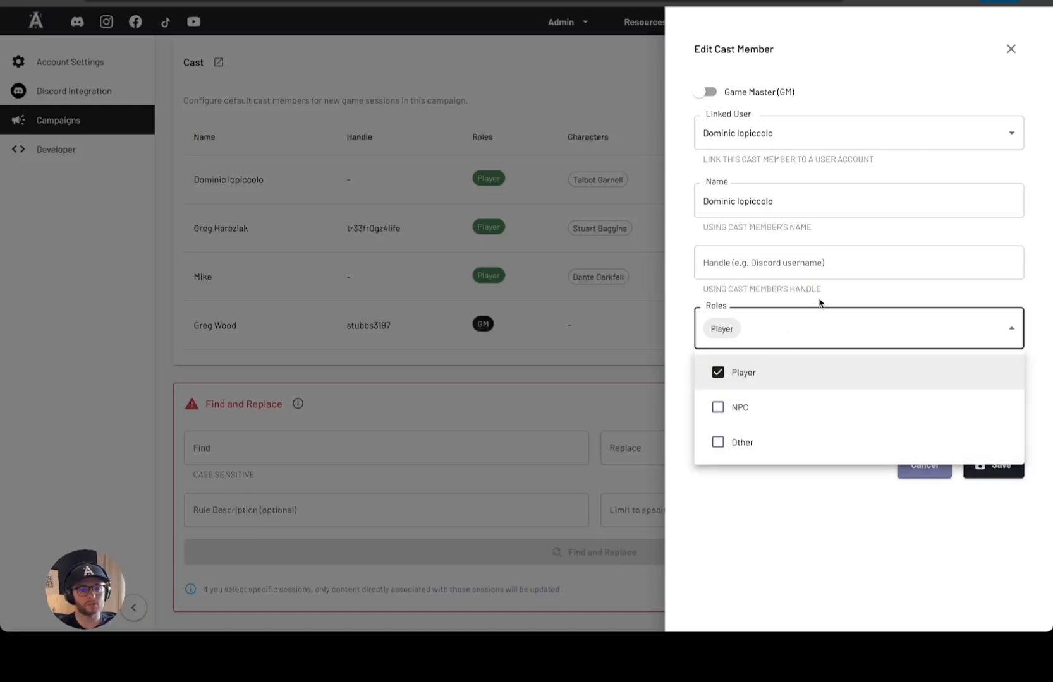
left_click(819, 303)
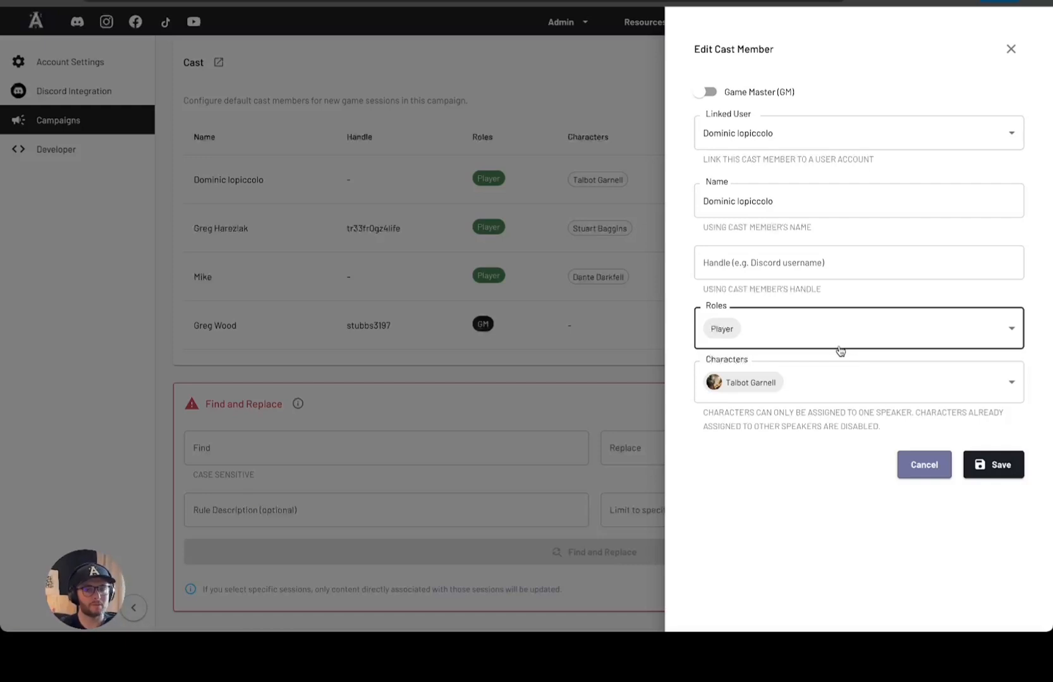
left_click(913, 465)
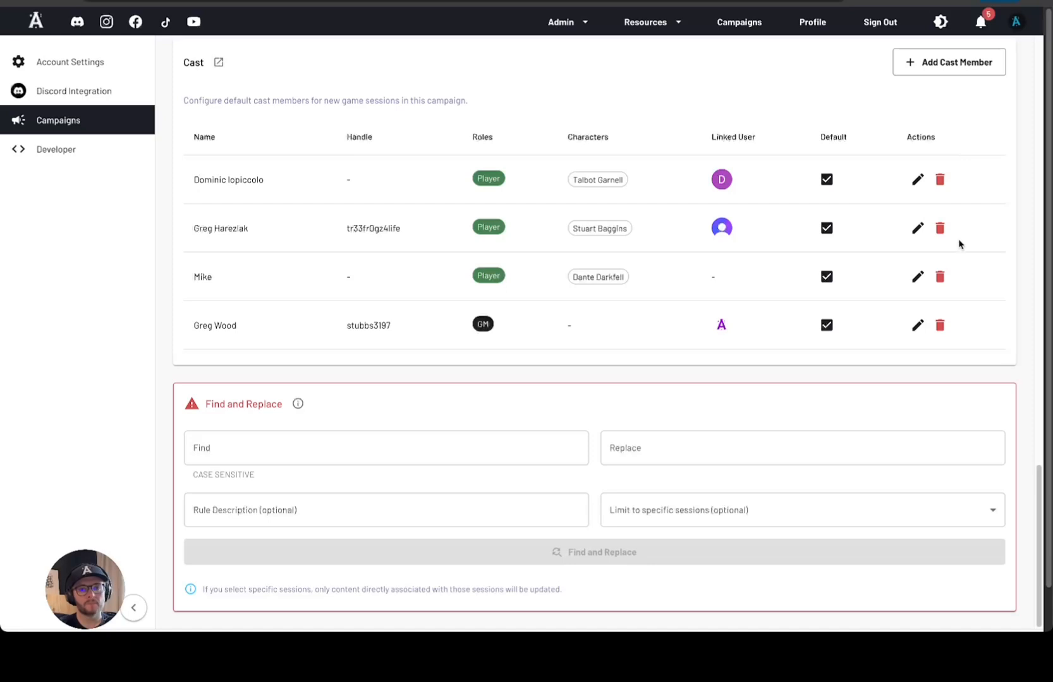
scroll(959, 244, "down", 2)
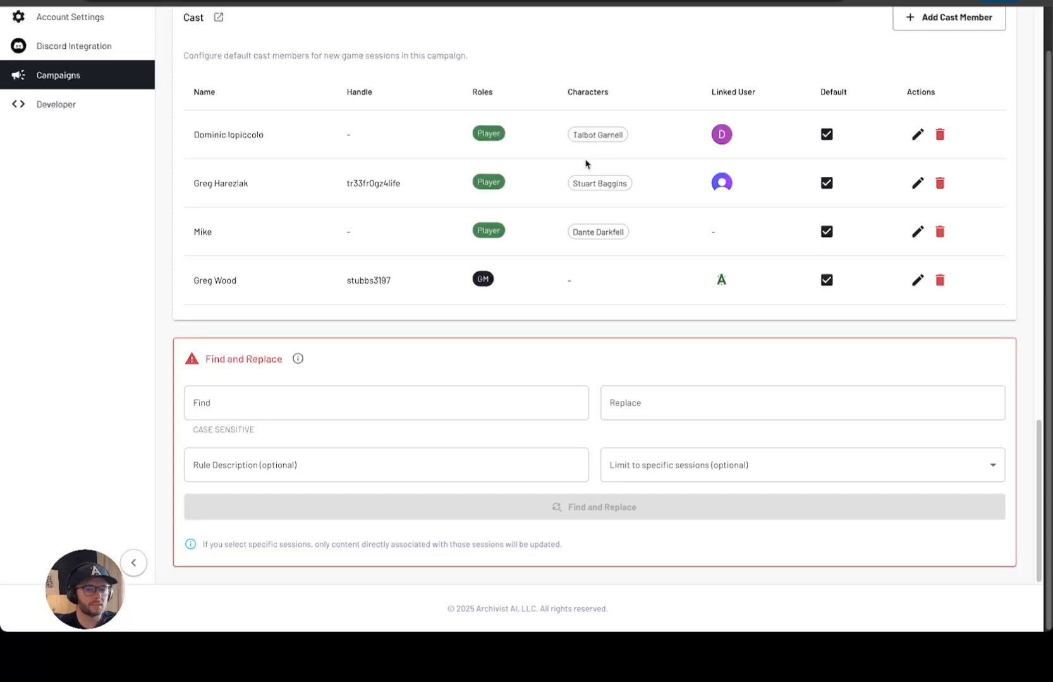
left_click(235, 402)
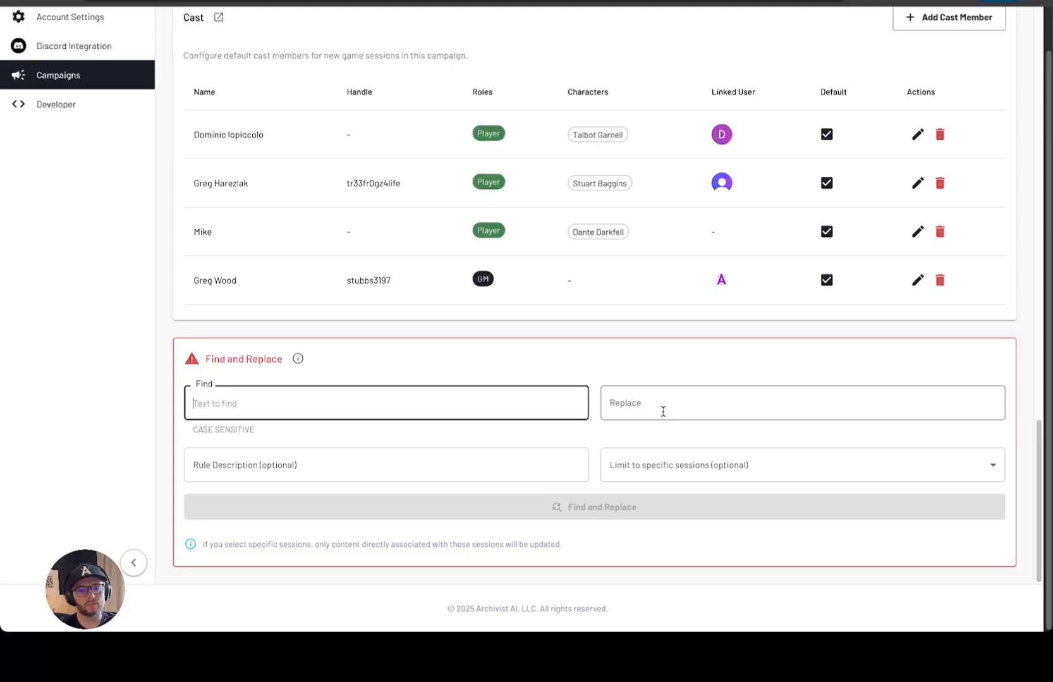
left_click(690, 474)
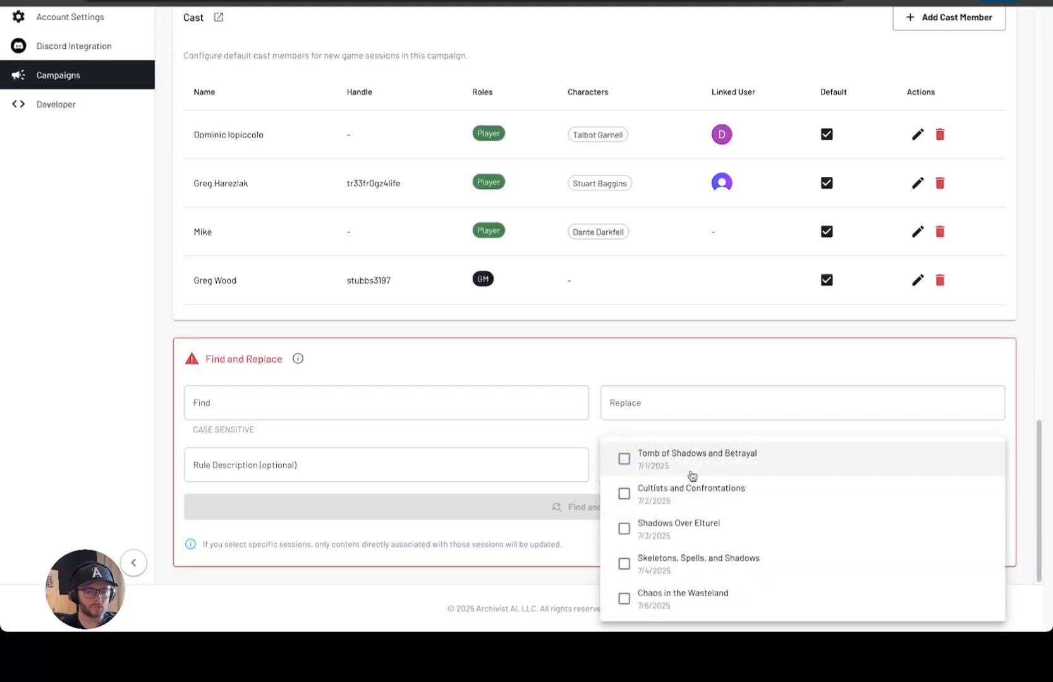
left_click(705, 429)
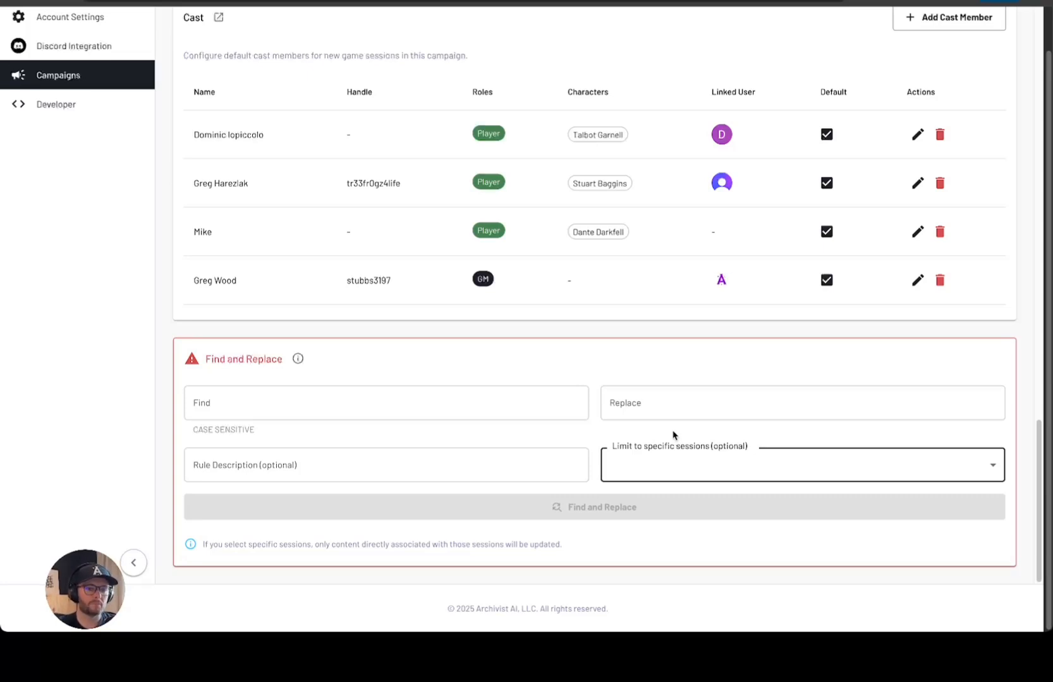
left_click(618, 338)
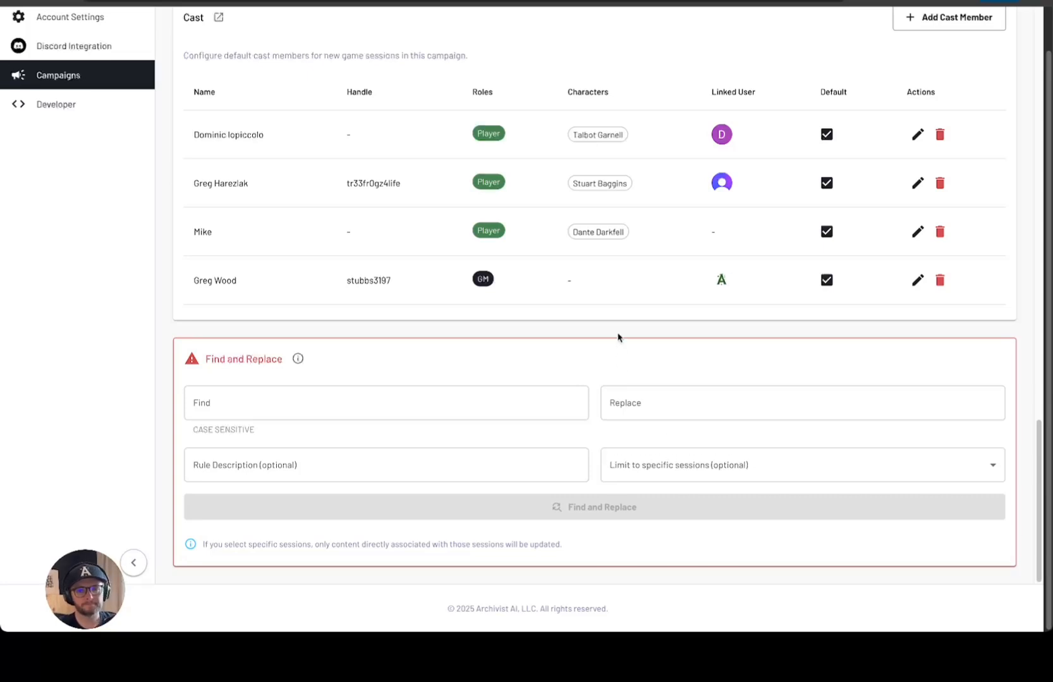